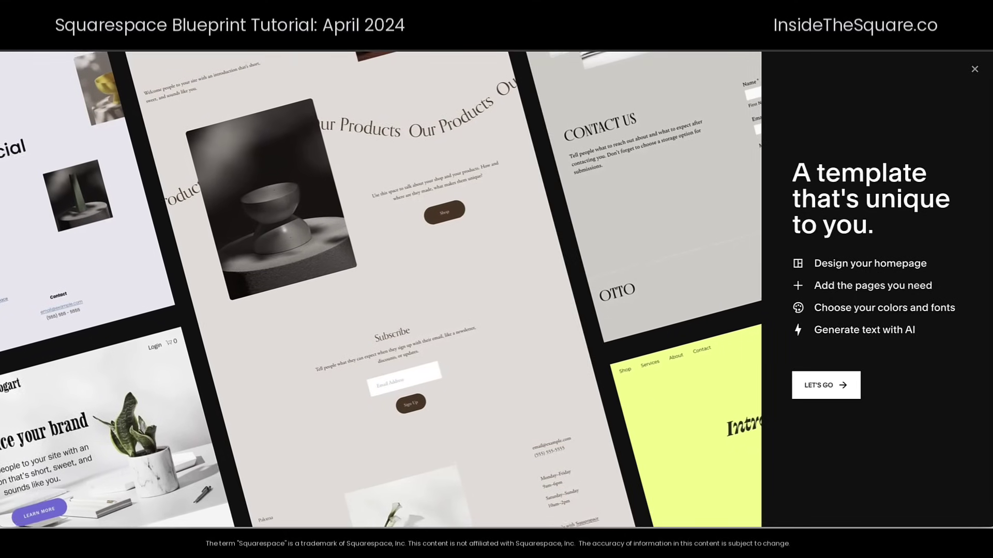
# Step: Start the Blueprint template setup and choose to log in with an existing account
pyautogui.click(822, 394)
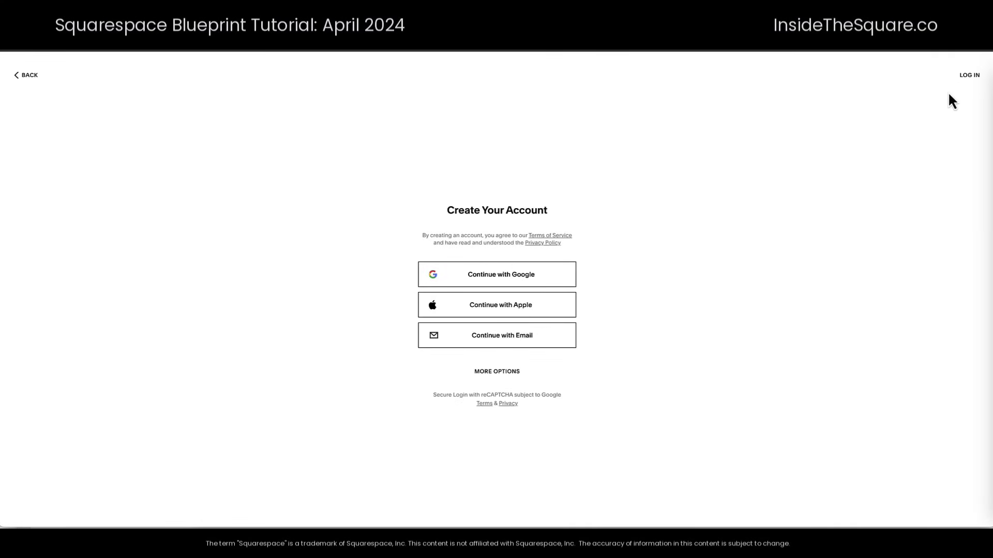
pyautogui.click(969, 76)
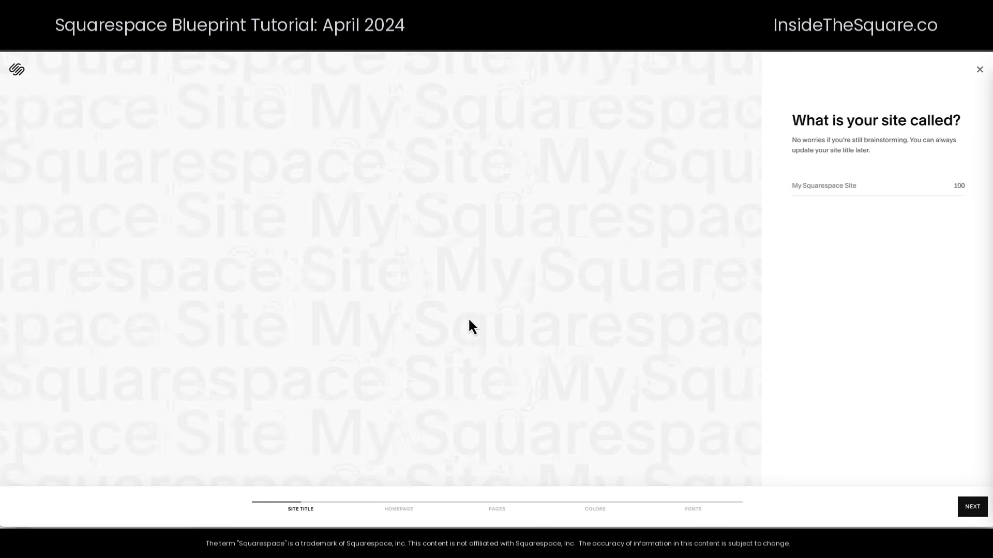
# Step: Title the site Blueprint Demo and continue to building the homepage
pyautogui.write('B')
pyautogui.press('BackSpace')
pyautogui.write('Blueprint Demo')
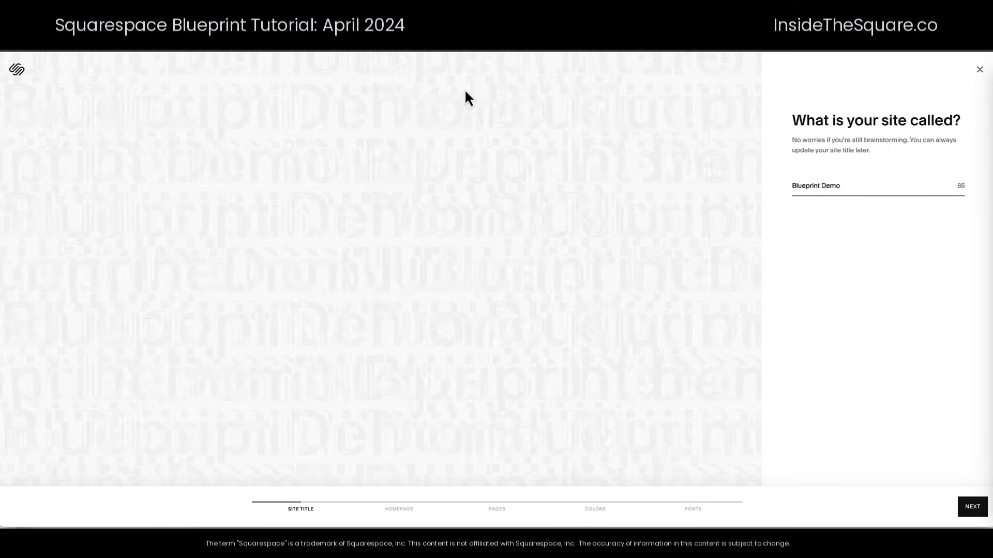
pyautogui.press('Return')
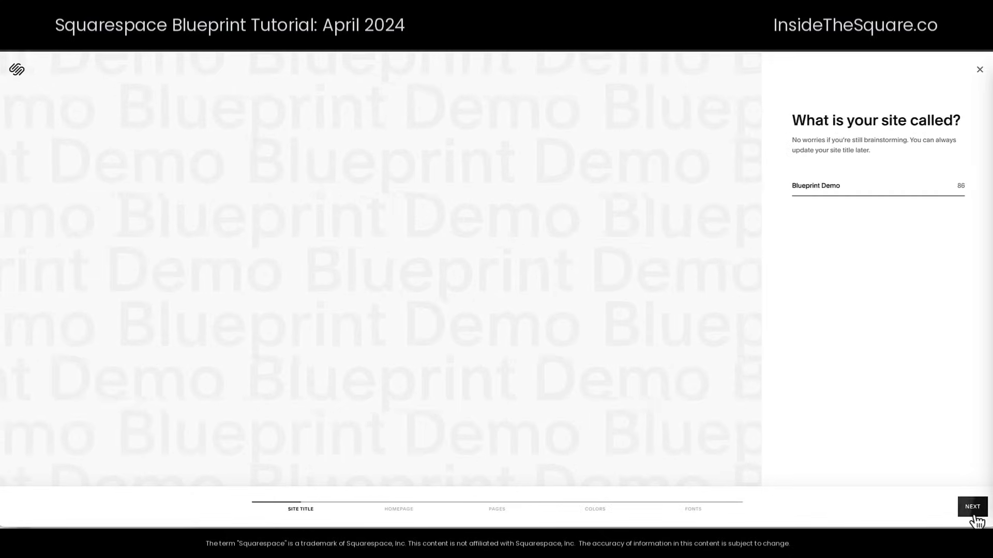
pyautogui.click(972, 506)
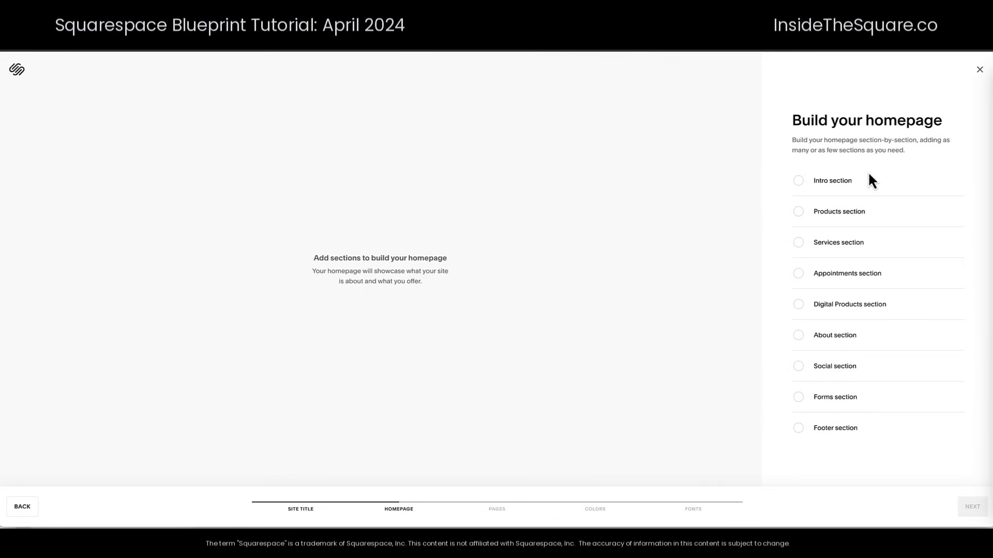
# Step: Add an Intro section to the homepage, trying several layouts and settling on the full-width white desk photo with the plant
pyautogui.click(802, 181)
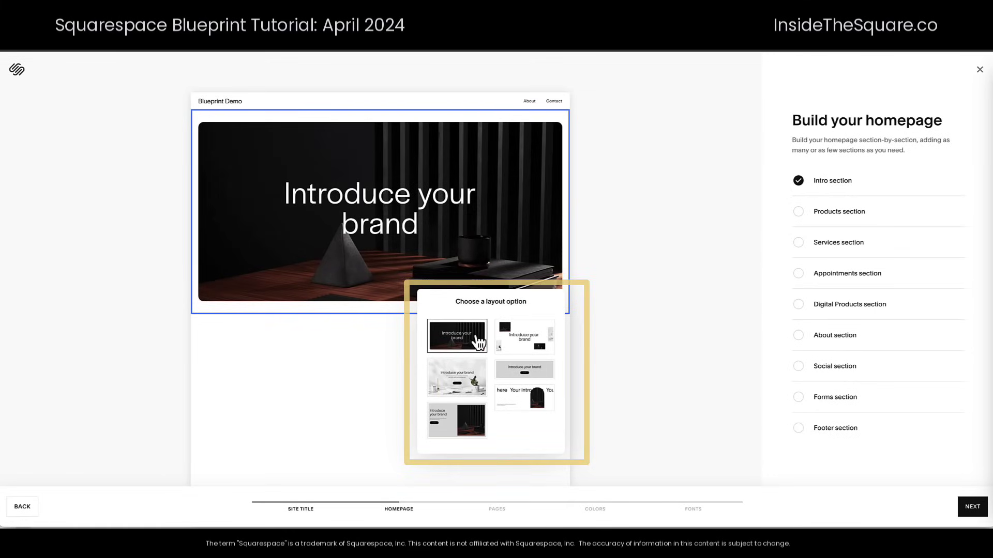
pyautogui.click(456, 378)
pyautogui.click(519, 426)
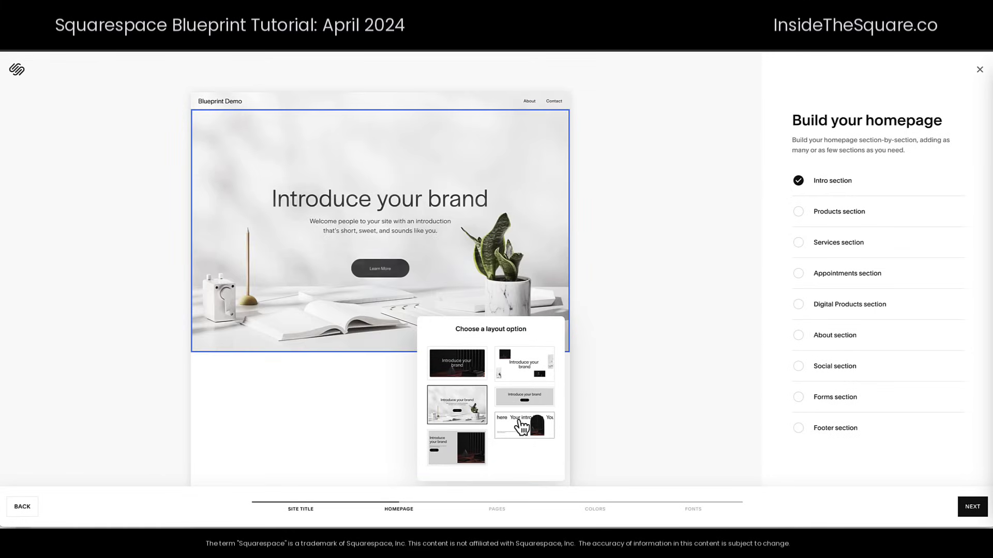
pyautogui.click(477, 452)
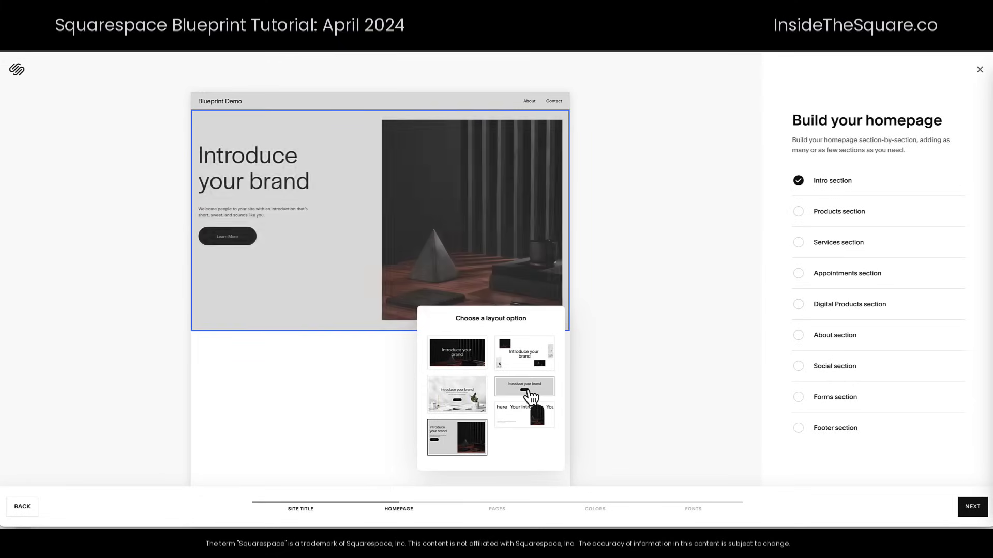
pyautogui.click(525, 383)
pyautogui.click(526, 368)
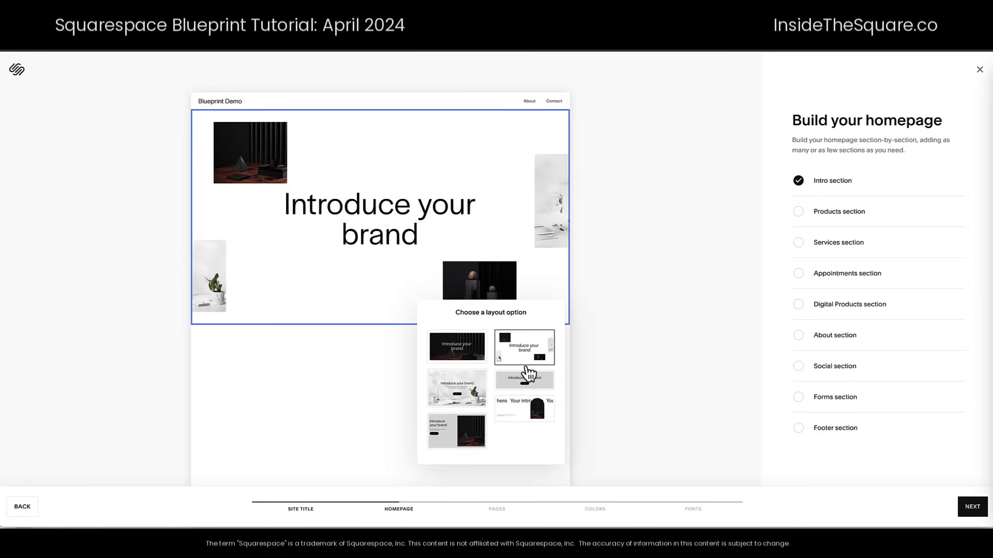
pyautogui.click(486, 357)
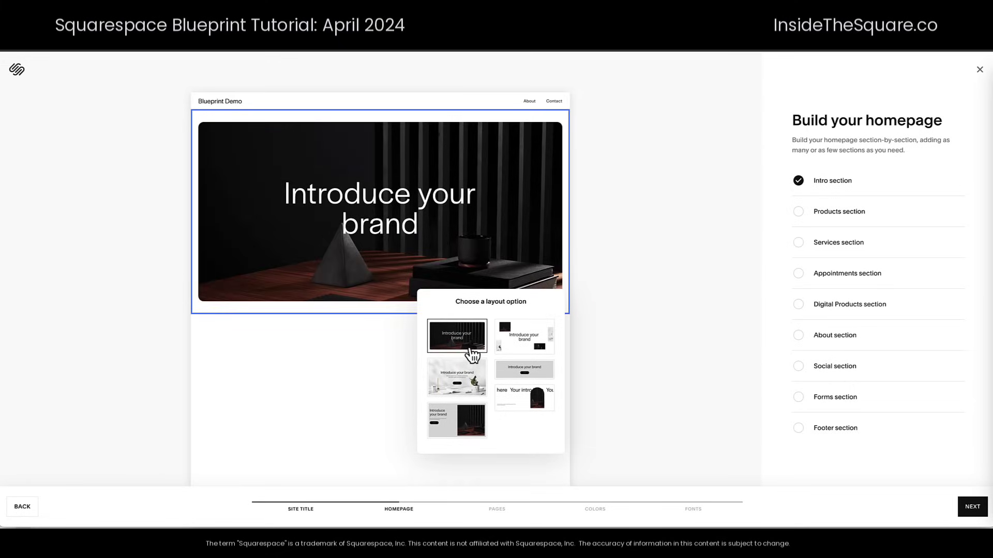
pyautogui.click(470, 382)
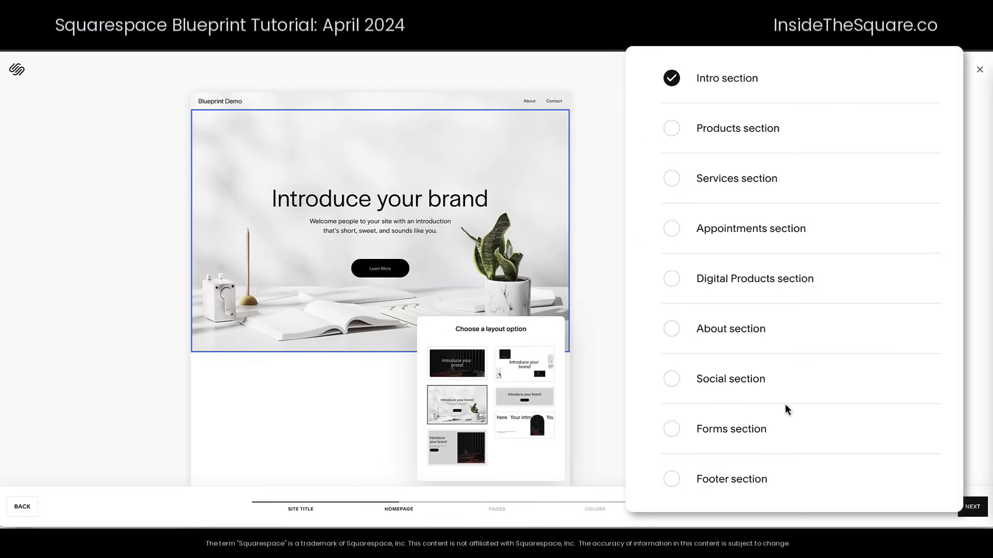
# Step: Add an About section to the homepage, comparing layouts and choosing the text-only one on a grey background
pyautogui.click(841, 337)
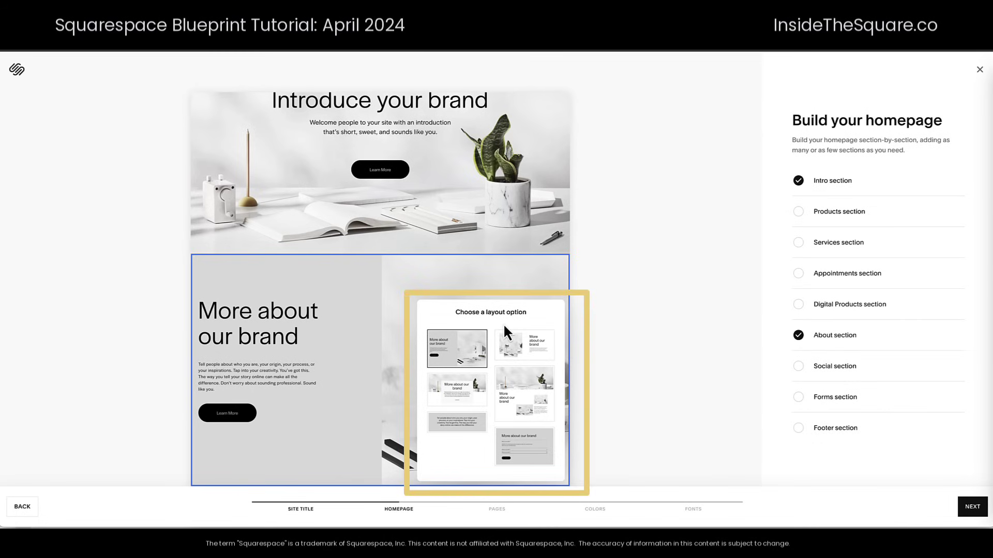
pyautogui.click(538, 410)
pyautogui.click(535, 357)
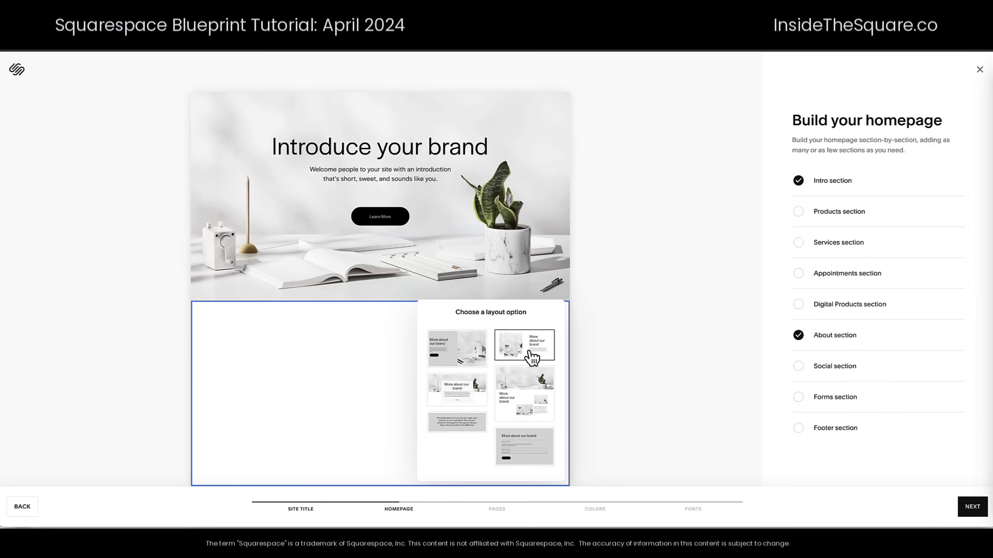
pyautogui.click(467, 356)
pyautogui.click(466, 427)
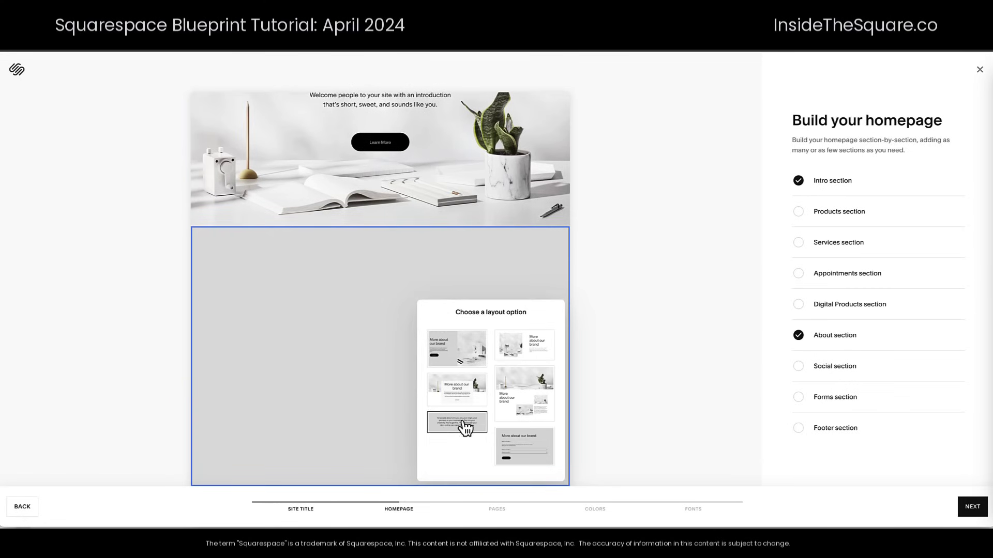
pyautogui.scroll(2, 477, 231)
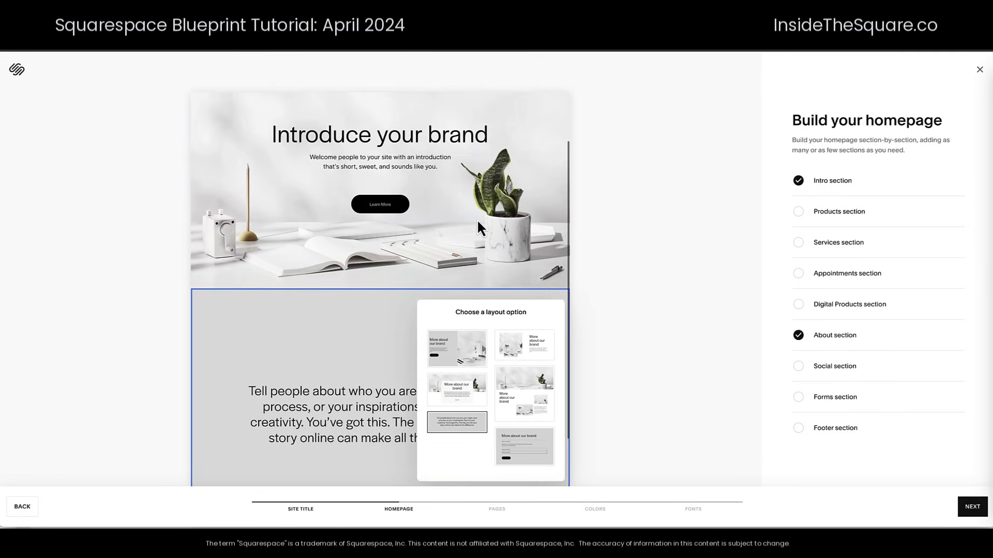
pyautogui.scroll(-2, 477, 231)
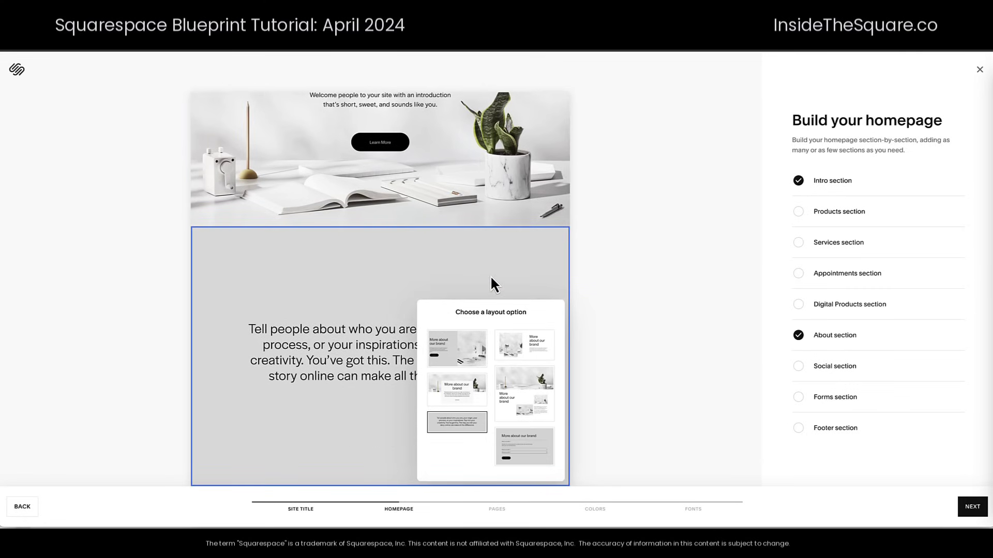
# Step: Add a Services section with the two-price layout and a Footer section with the site title and two link categories
pyautogui.click(856, 252)
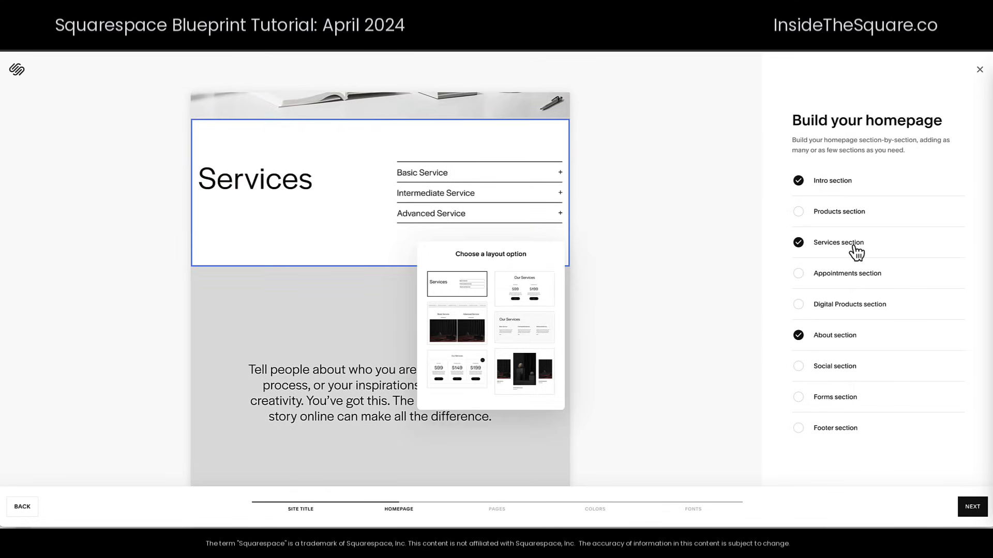
pyautogui.click(533, 296)
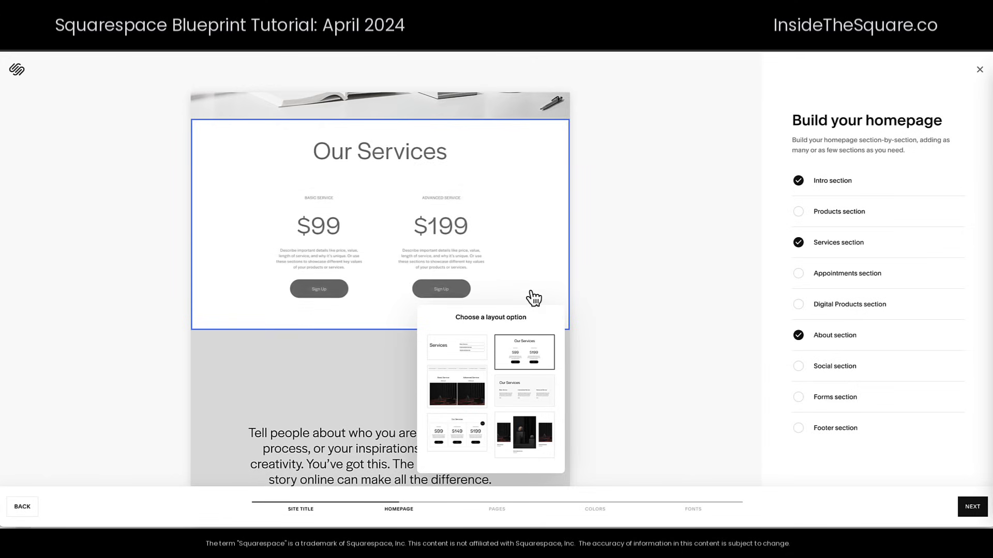
pyautogui.click(841, 433)
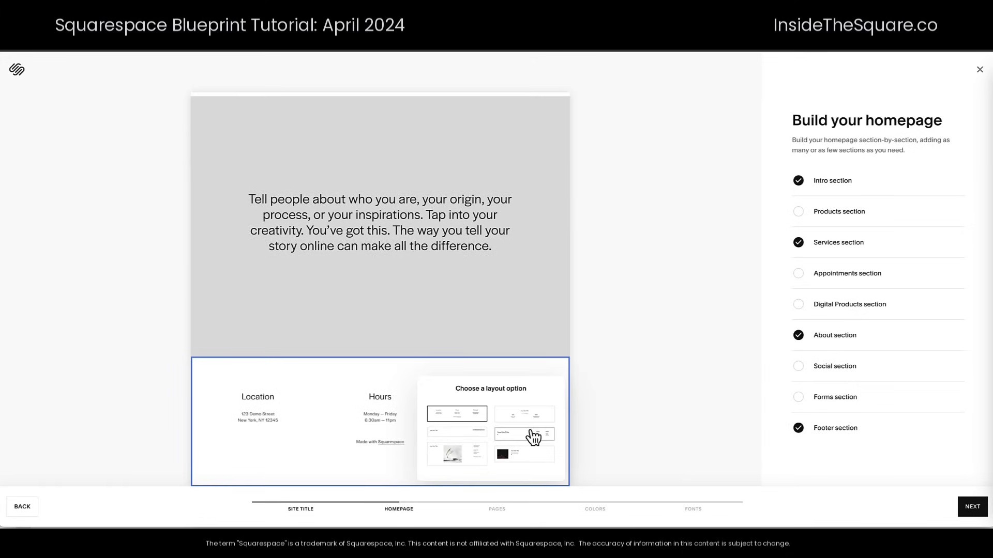
pyautogui.click(455, 454)
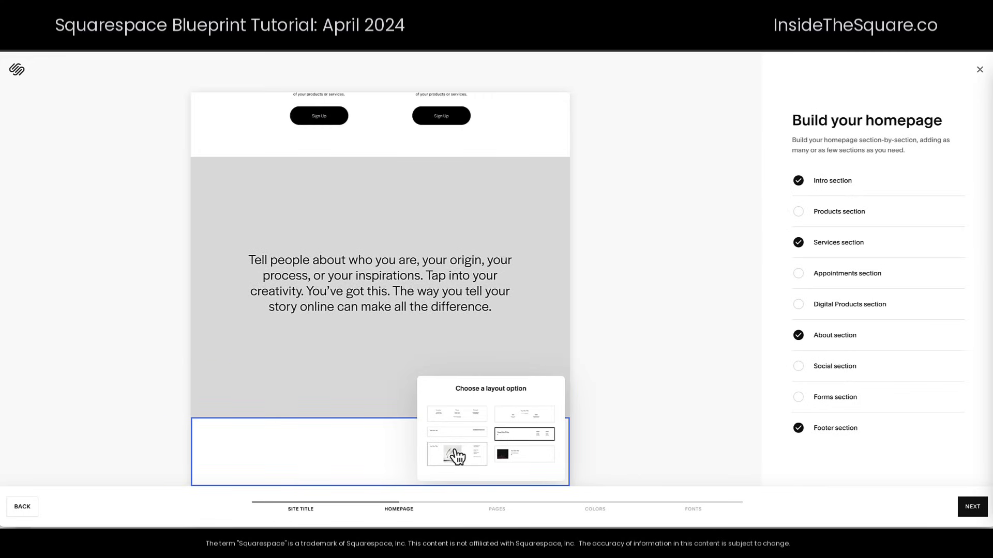
pyautogui.click(520, 419)
pyautogui.click(468, 419)
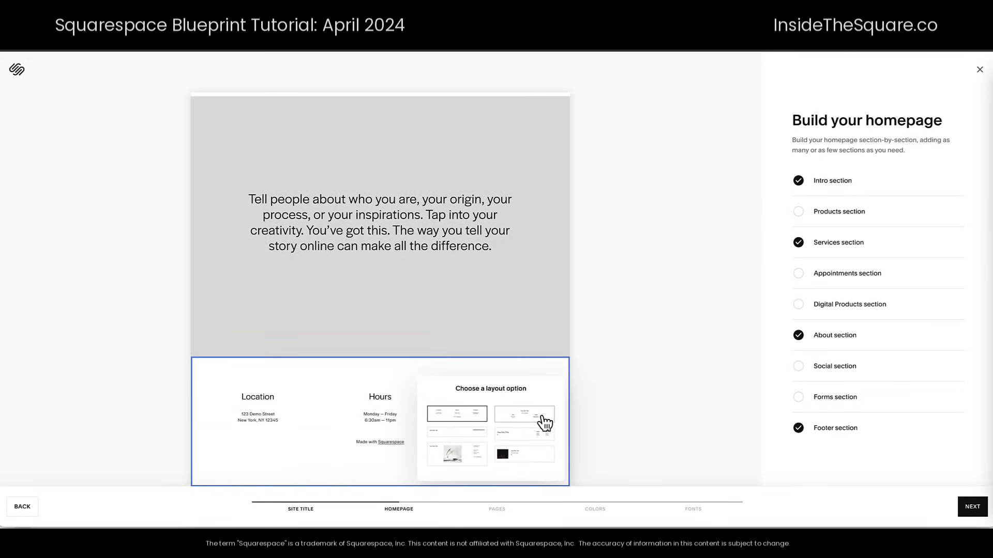
pyautogui.click(545, 440)
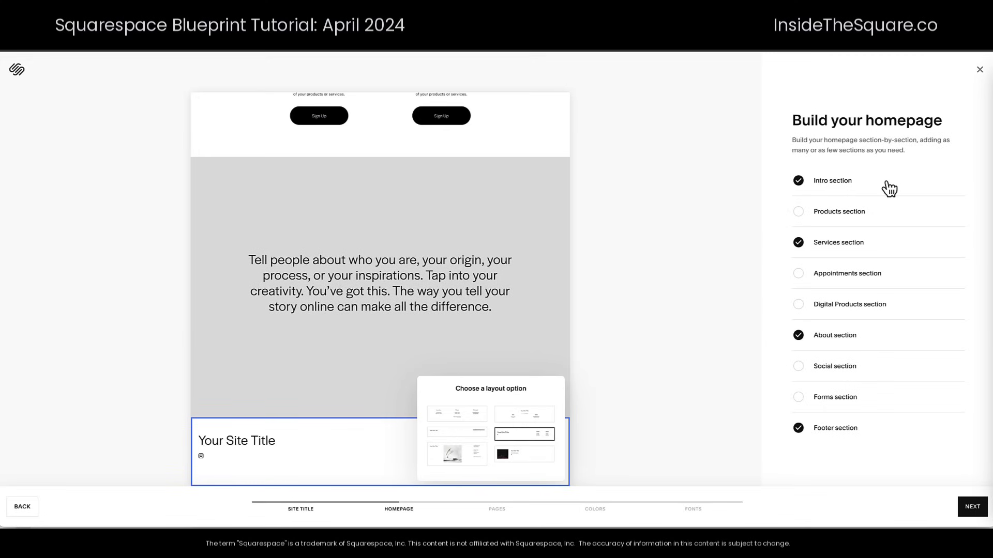
# Step: Review the assembled homepage preview and view the layout options of the About section without changing its layout
pyautogui.scroll(2, 479, 203)
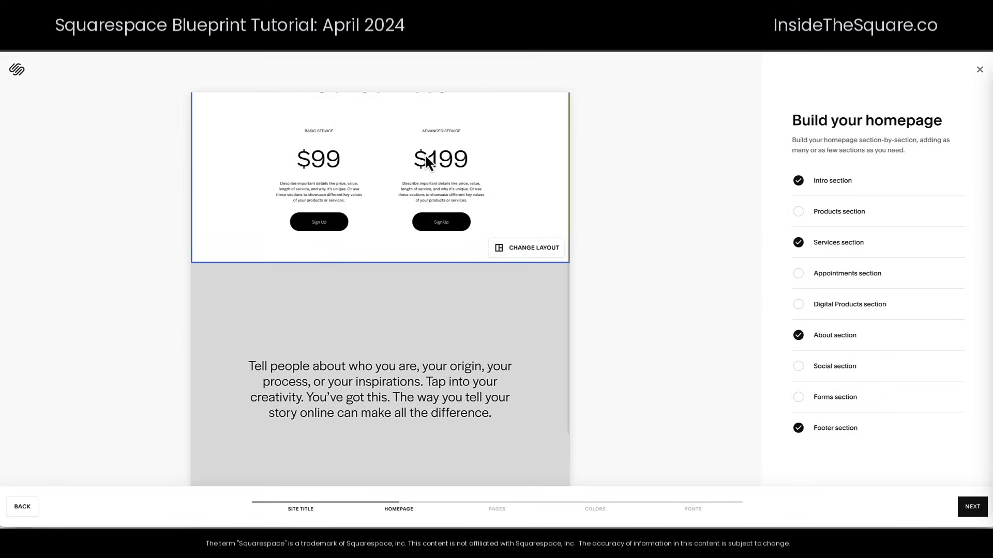
pyautogui.scroll(-1, 373, 339)
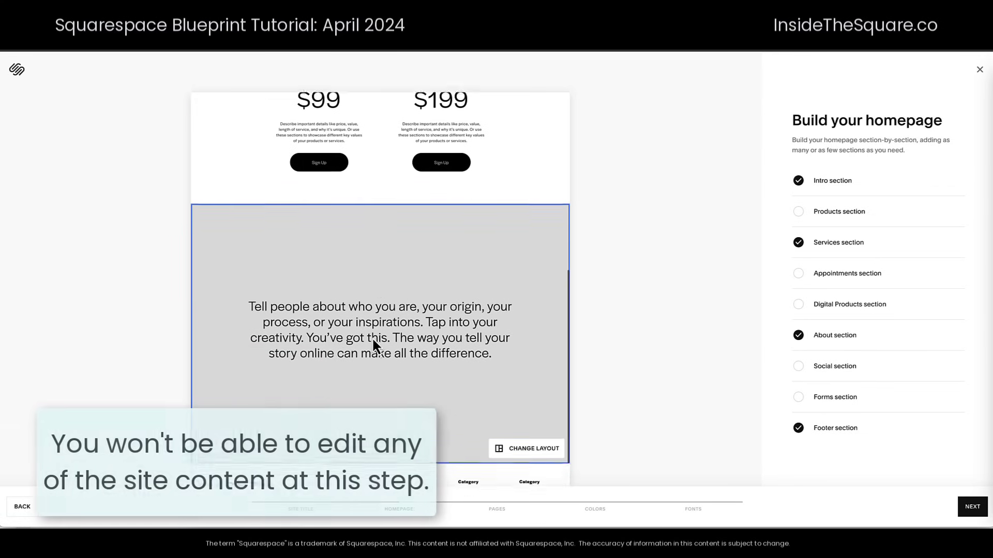
pyautogui.scroll(6, 410, 331)
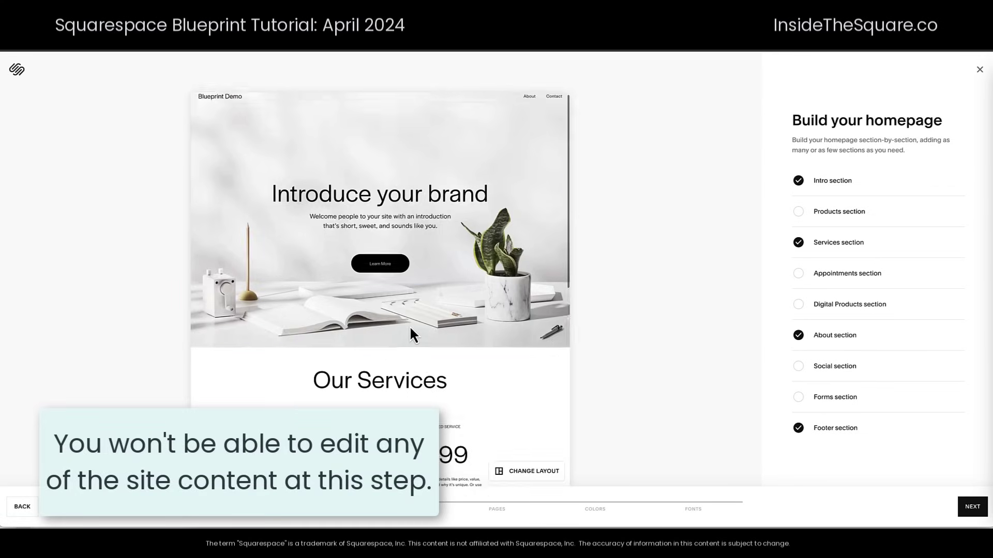
pyautogui.scroll(-5, 463, 381)
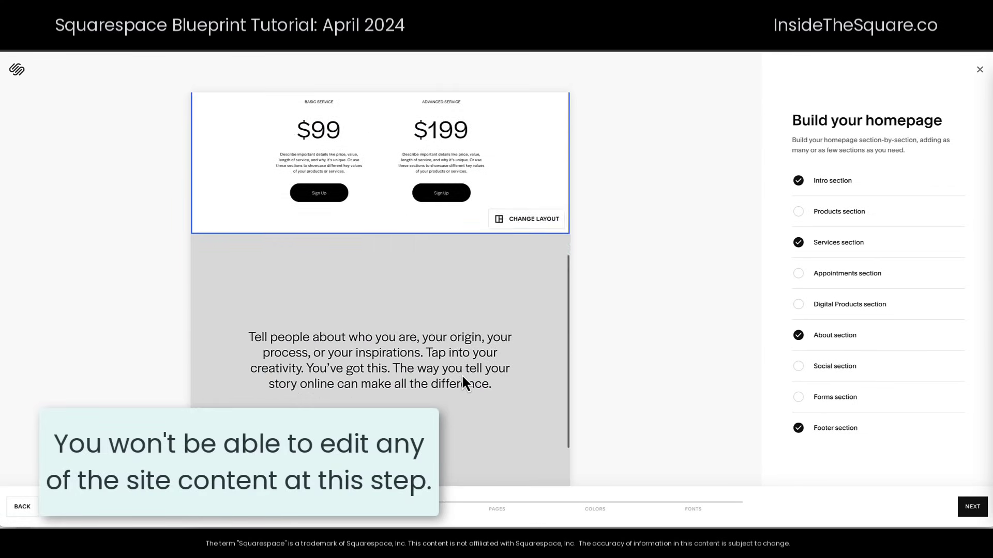
pyautogui.scroll(-1, 463, 377)
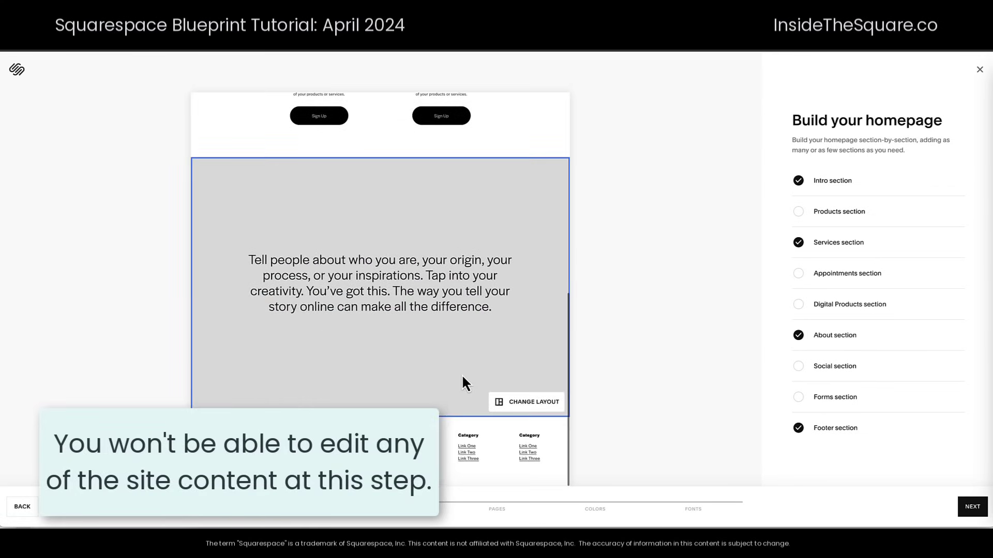
pyautogui.click(516, 403)
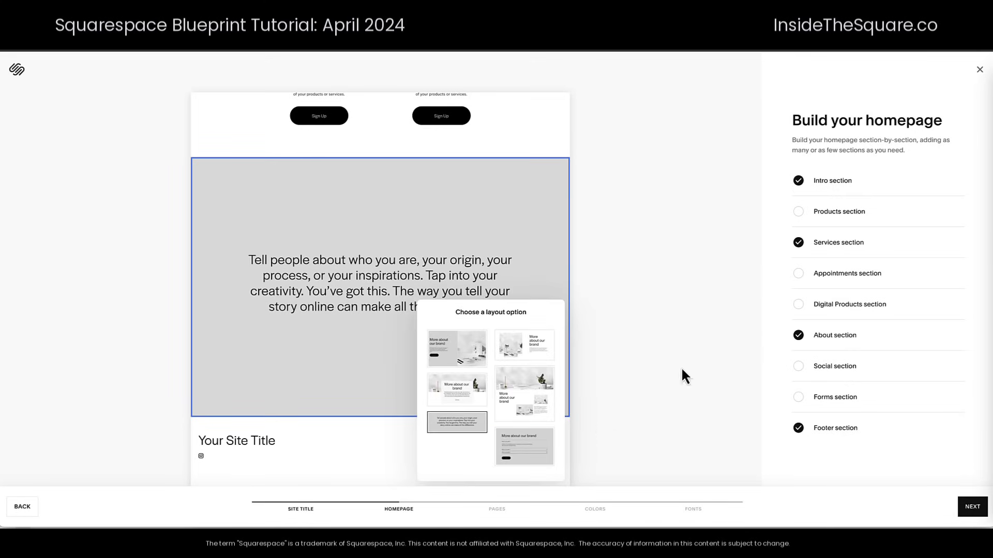
pyautogui.click(703, 376)
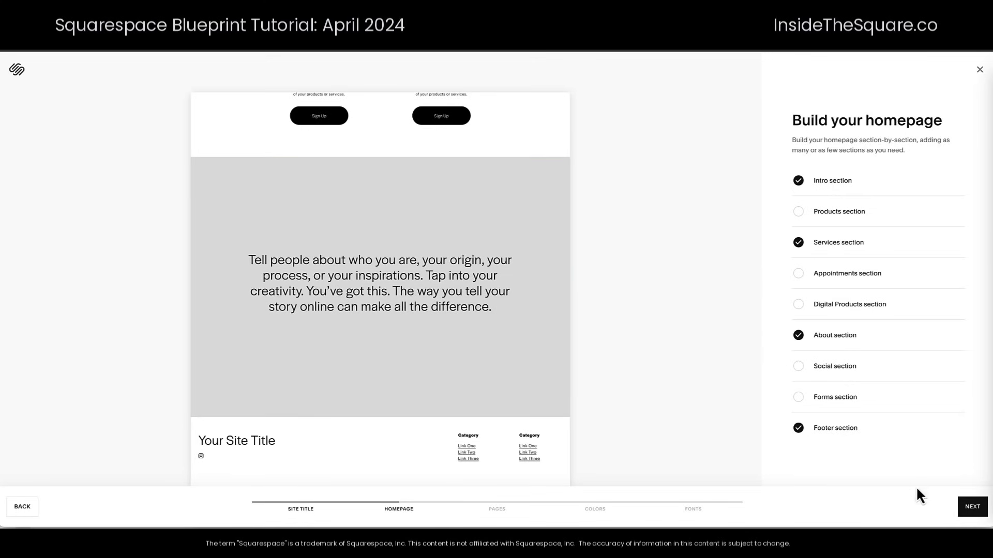
# Step: Continue to adding pages and preview the suggested Contact and About pages
pyautogui.click(972, 506)
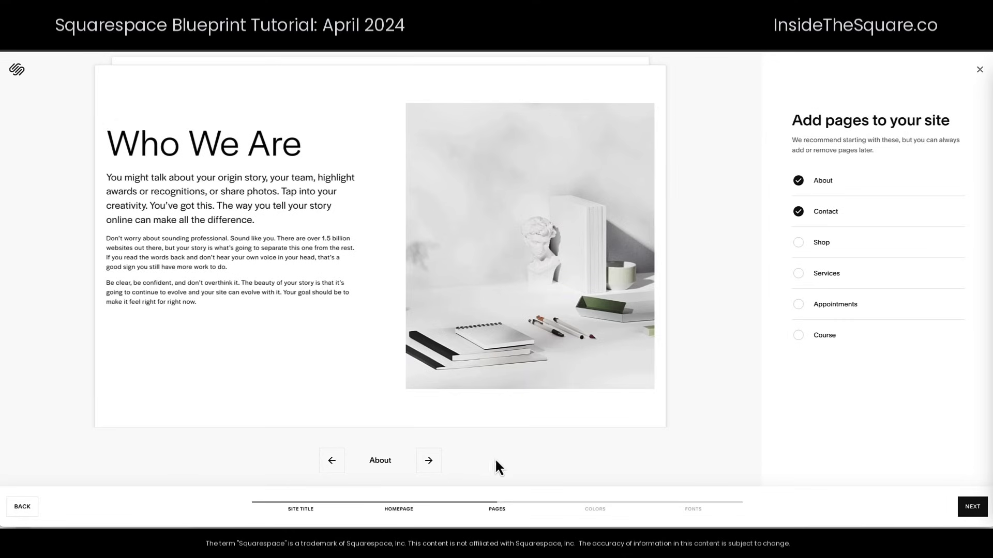
pyautogui.click(434, 465)
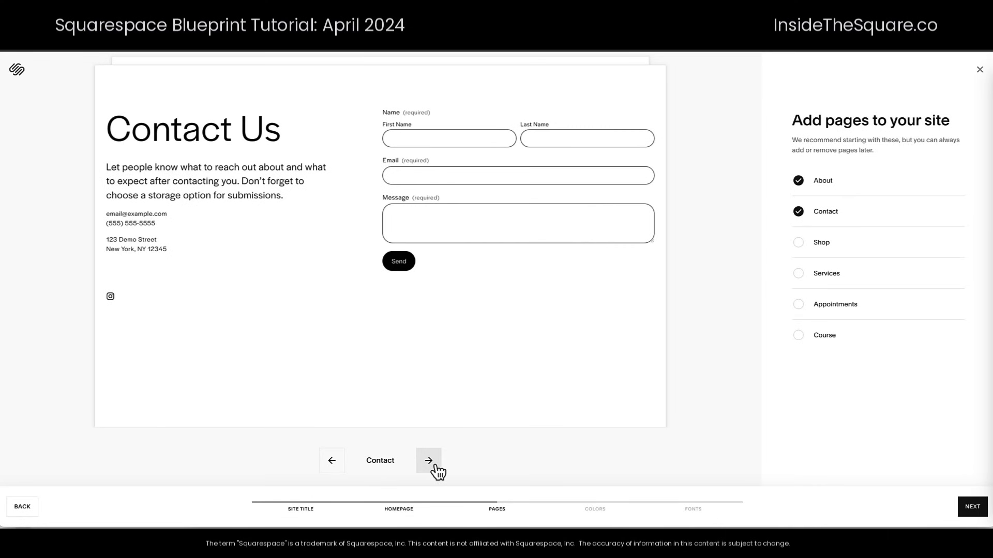
pyautogui.click(333, 462)
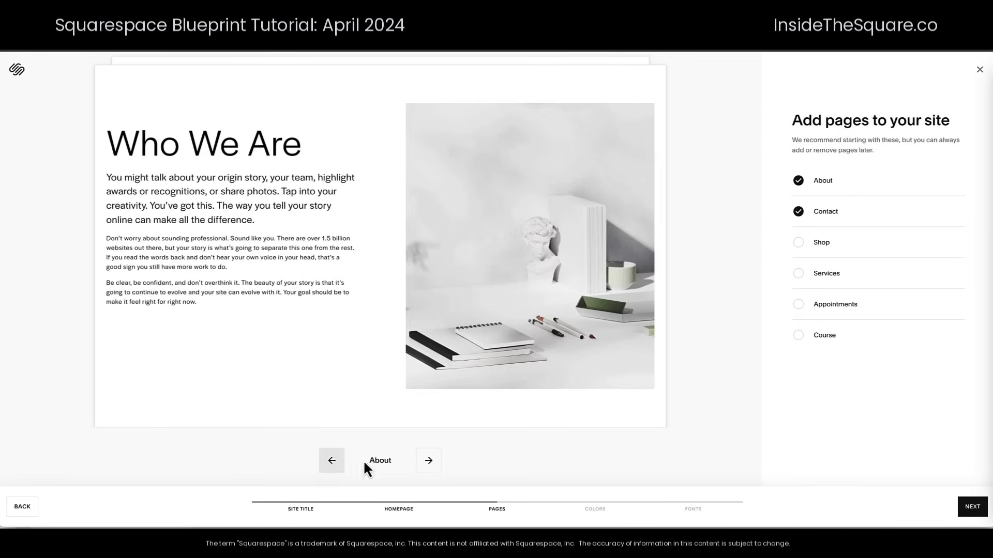
pyautogui.click(833, 309)
pyautogui.click(830, 310)
pyautogui.click(827, 338)
pyautogui.click(828, 341)
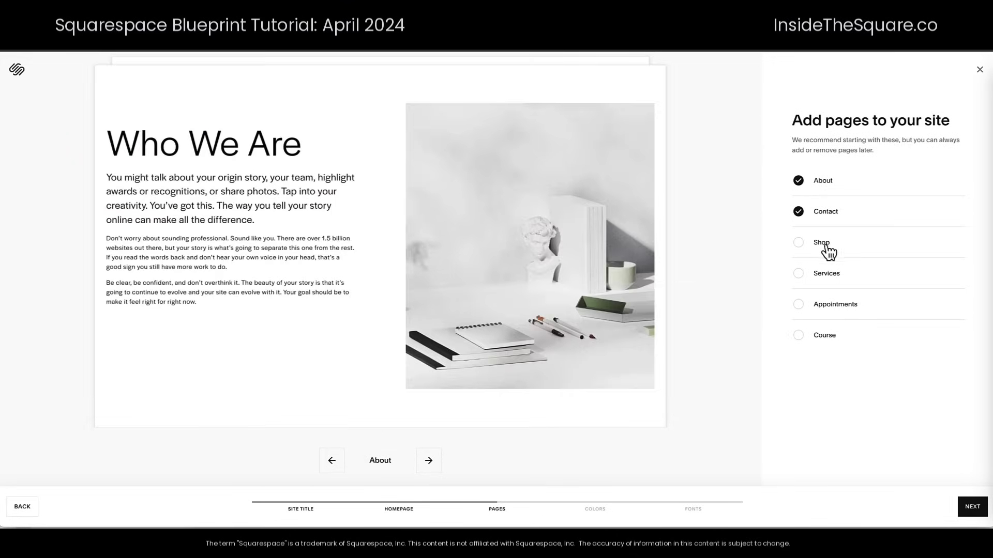
# Step: Add a Shop page to the site and move through the page previews
pyautogui.click(826, 246)
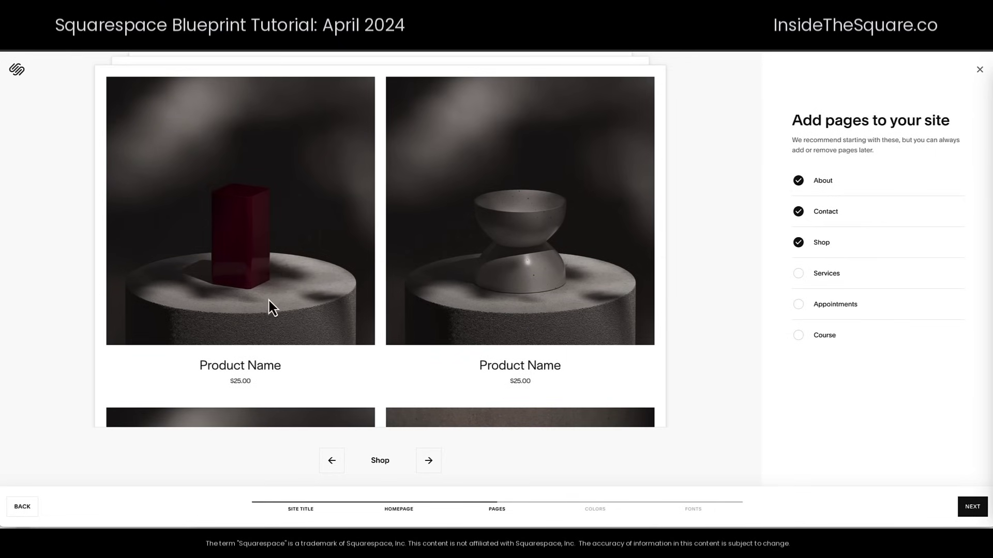
pyautogui.click(431, 467)
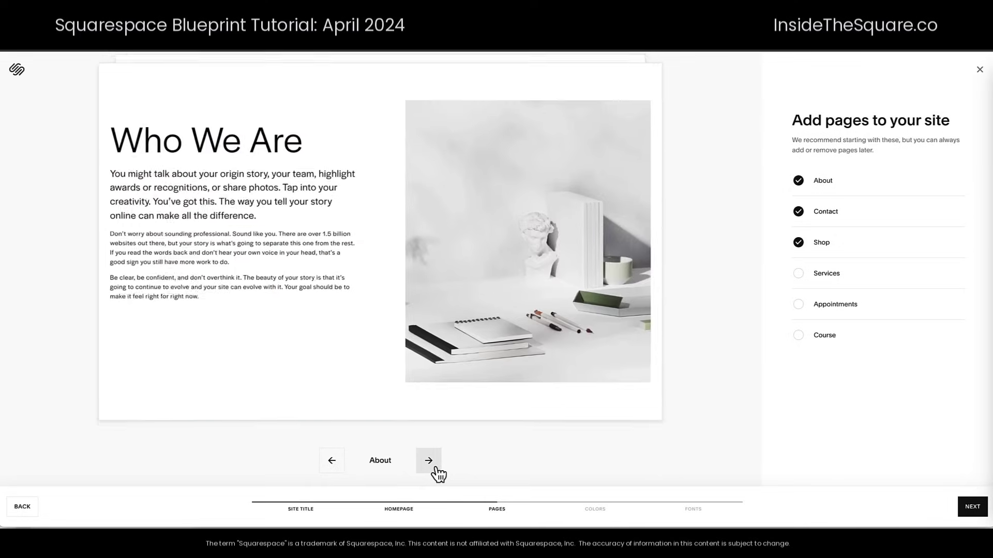
# Step: Add the Services page to the site, remove the Shop page, and continue to the color palettes
pyautogui.click(429, 467)
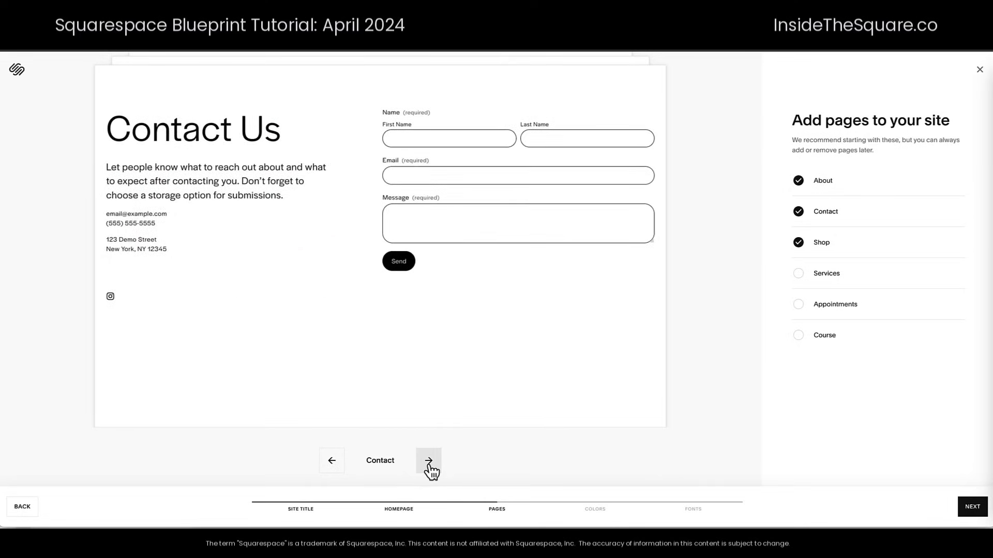
pyautogui.click(430, 467)
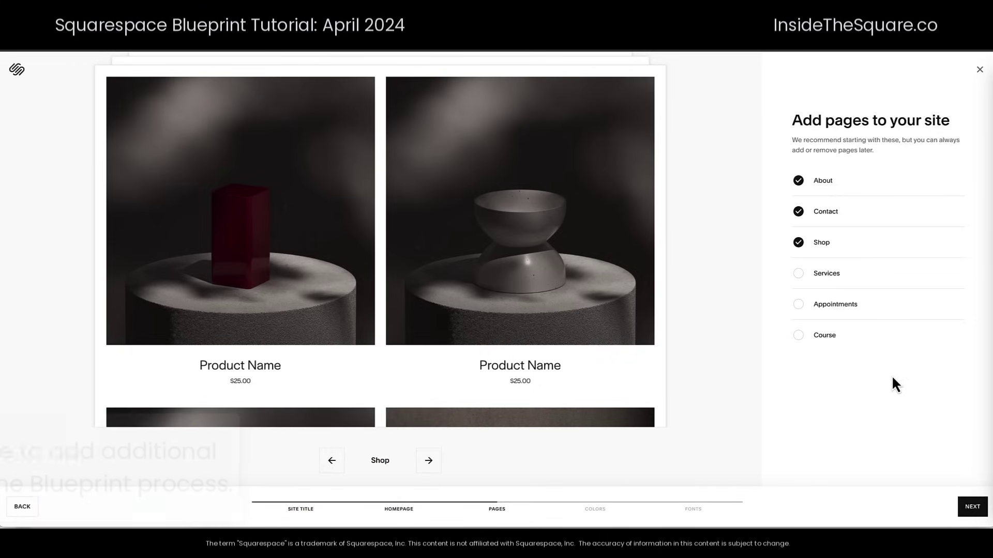
pyautogui.click(829, 275)
pyautogui.click(824, 244)
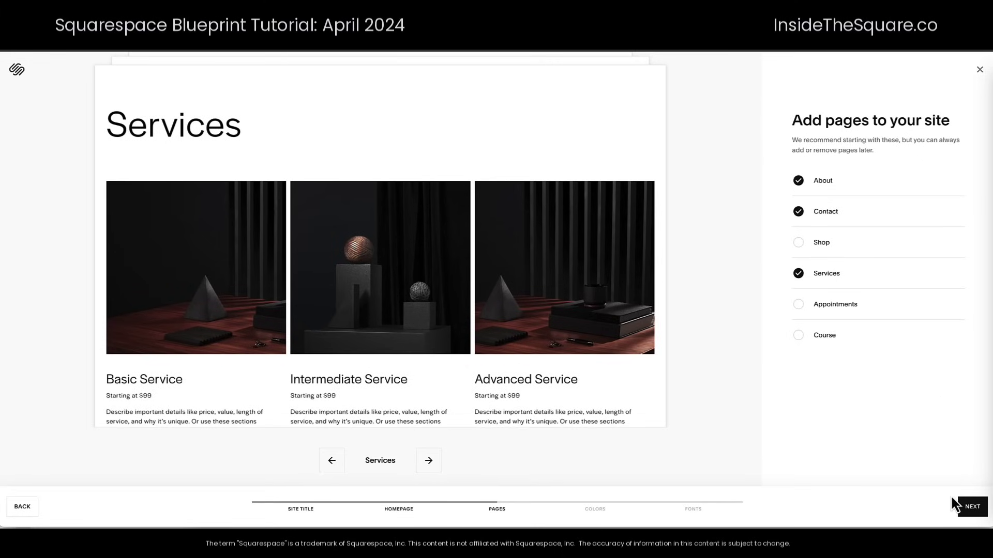
pyautogui.click(972, 507)
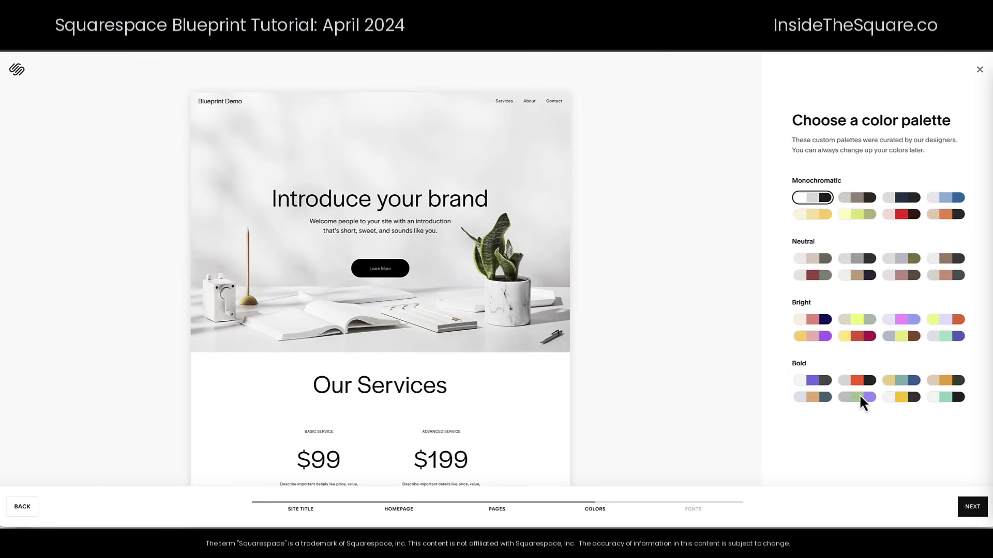
# Step: Try several Bright, Monochromatic and Neutral color palettes and compare them on the homepage preview
pyautogui.click(856, 320)
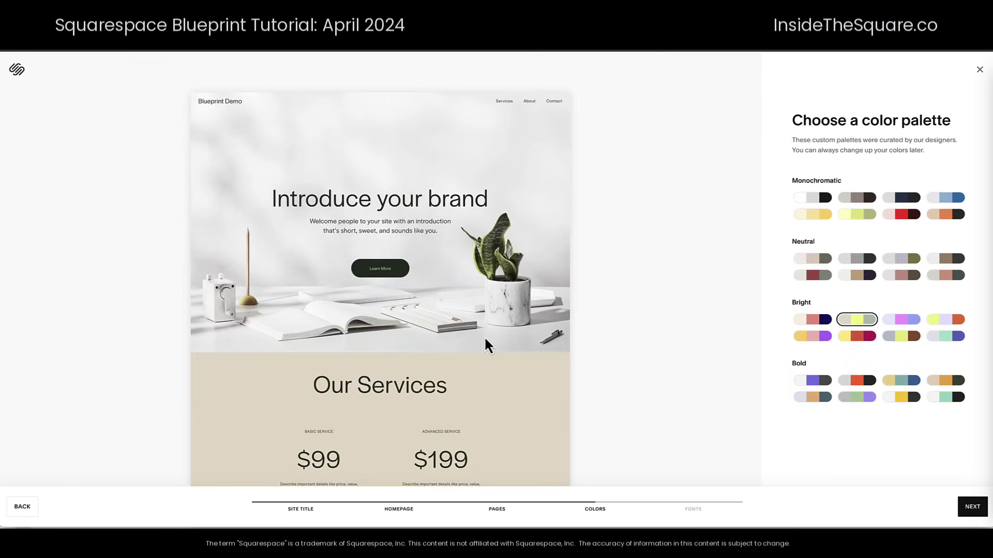
pyautogui.scroll(-7, 486, 338)
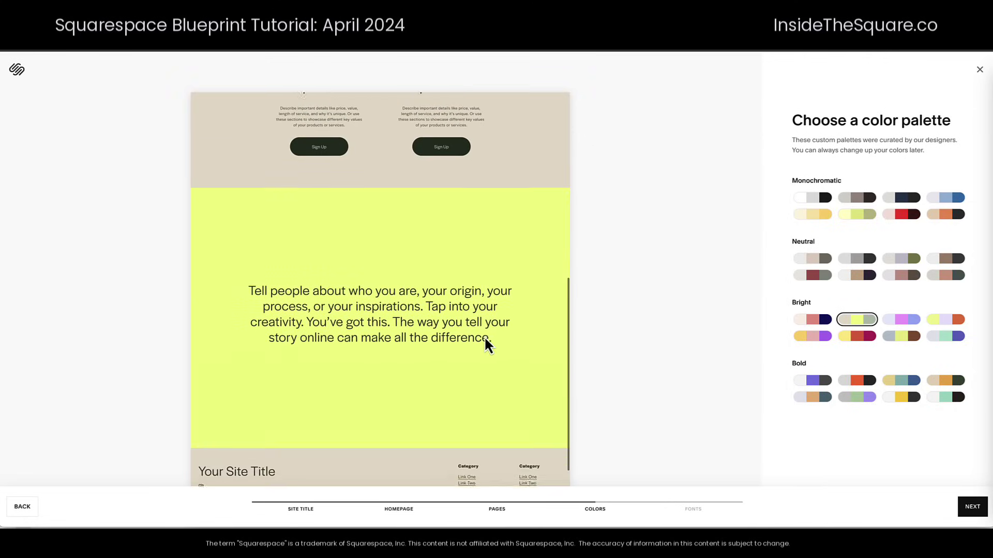
pyautogui.click(946, 197)
pyautogui.click(945, 214)
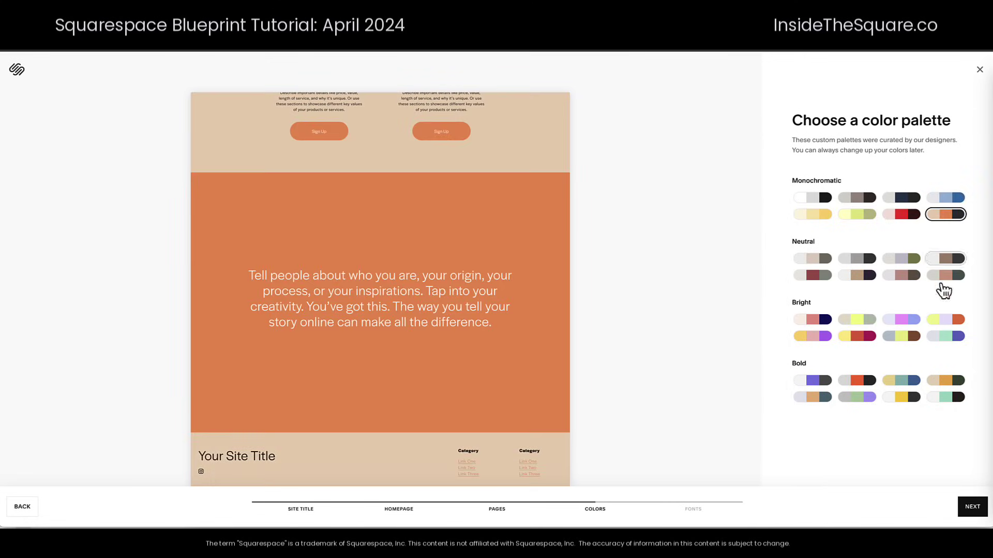
pyautogui.click(947, 336)
pyautogui.click(901, 320)
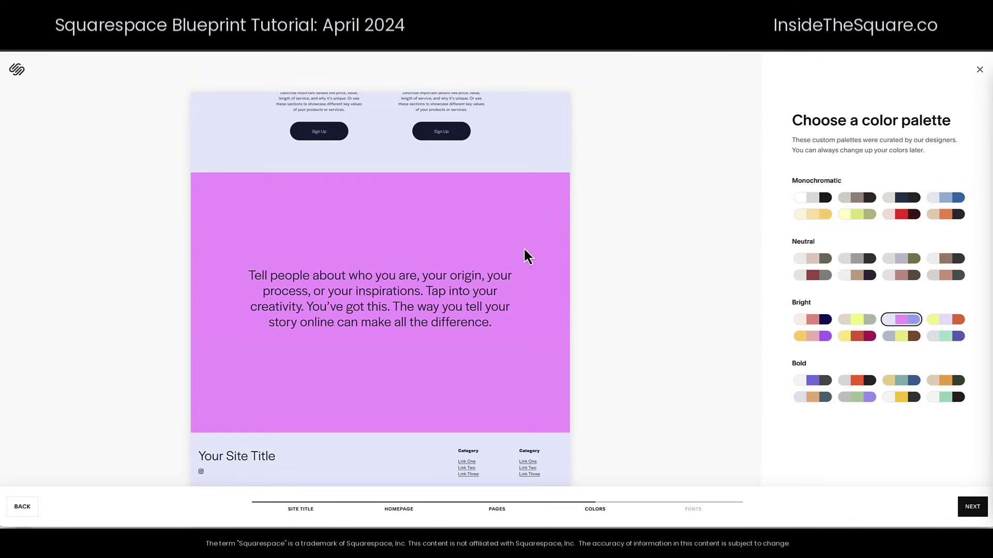
pyautogui.scroll(3, 510, 251)
pyautogui.click(823, 269)
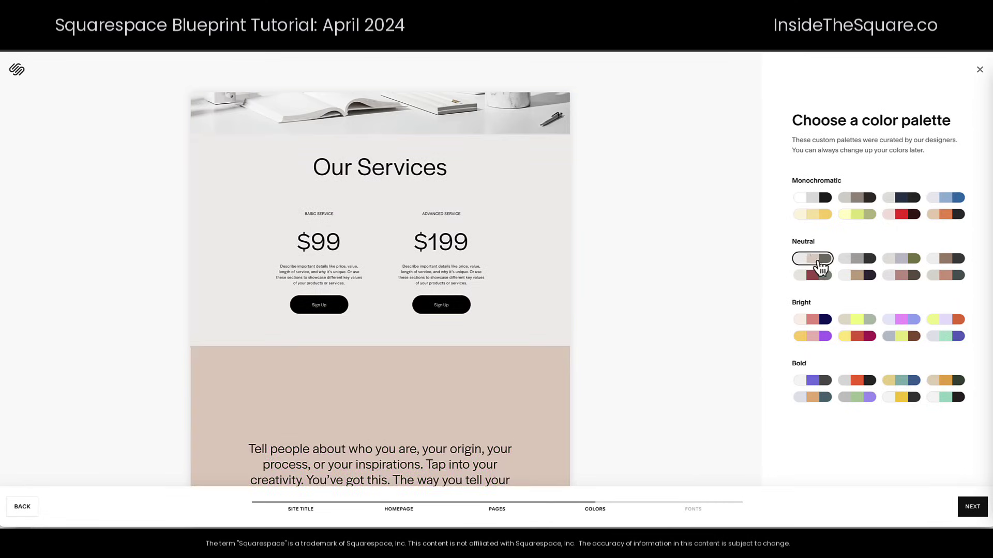
pyautogui.click(813, 336)
pyautogui.scroll(5, 507, 218)
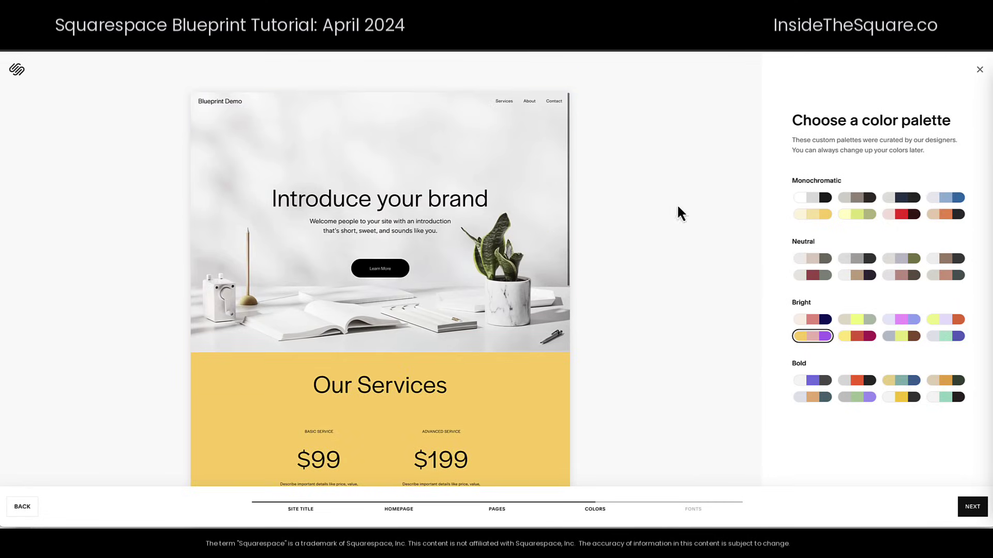
pyautogui.click(825, 202)
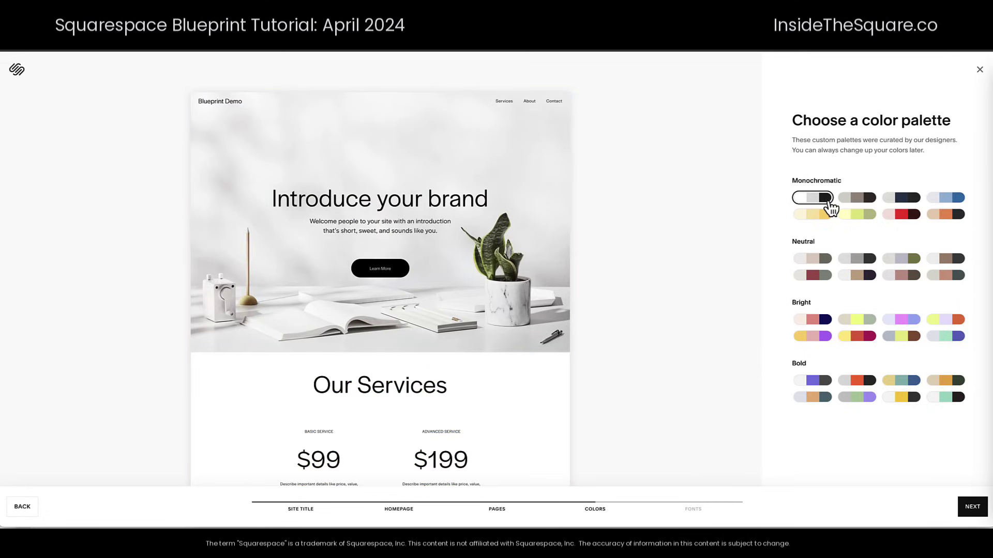
pyautogui.scroll(-5, 522, 300)
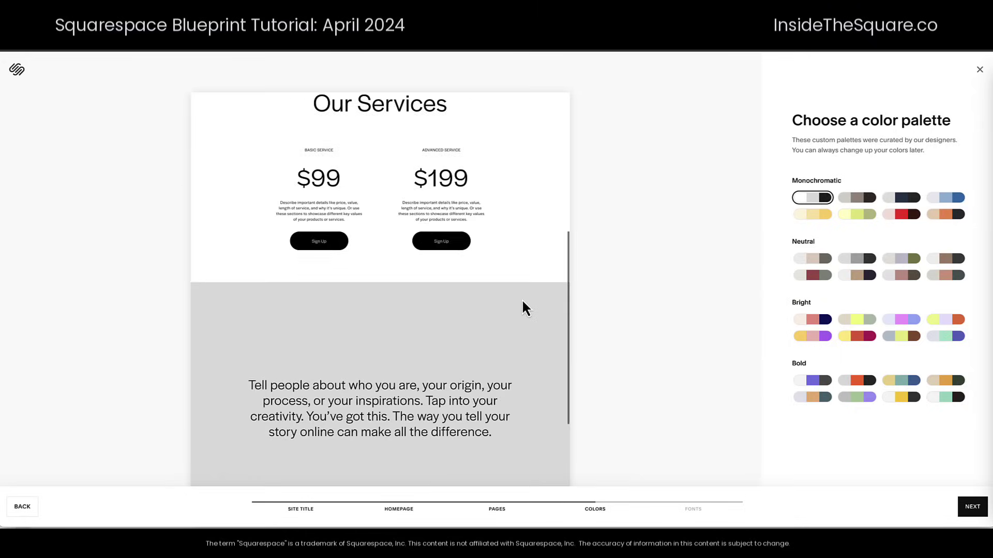
pyautogui.scroll(-3, 522, 300)
# Step: Choose the Bold palette of light gray, mint green and black, and continue to the font pairings
pyautogui.click(945, 397)
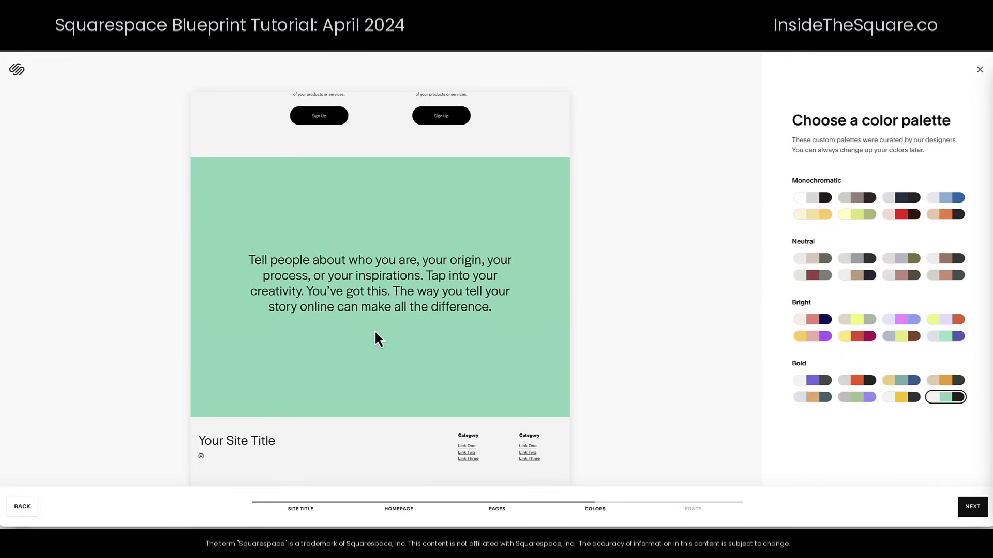
pyautogui.scroll(-8, 374, 330)
pyautogui.click(964, 507)
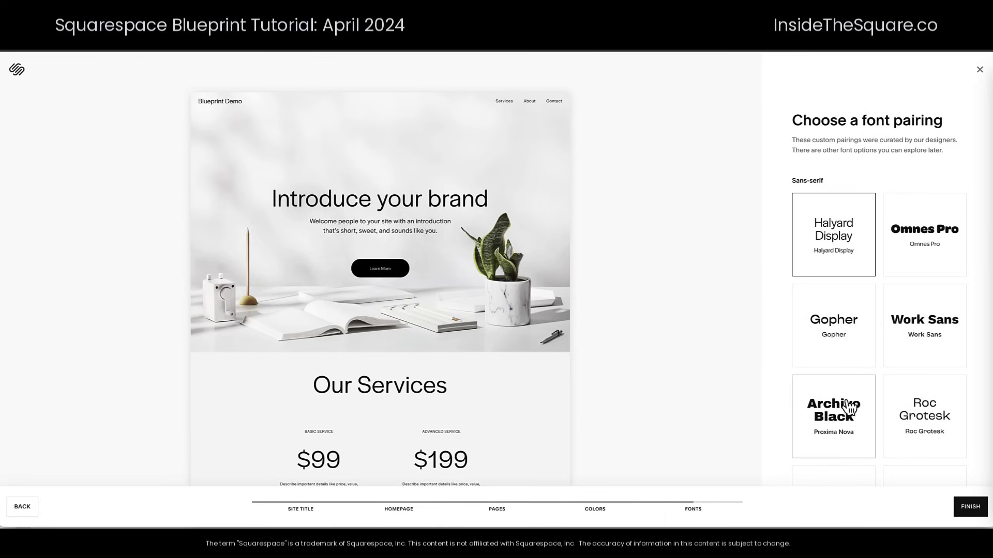
# Step: Try the Poppins, Ohno Blazeface and Georgia font pairings on the homepage preview
pyautogui.scroll(-5, 873, 402)
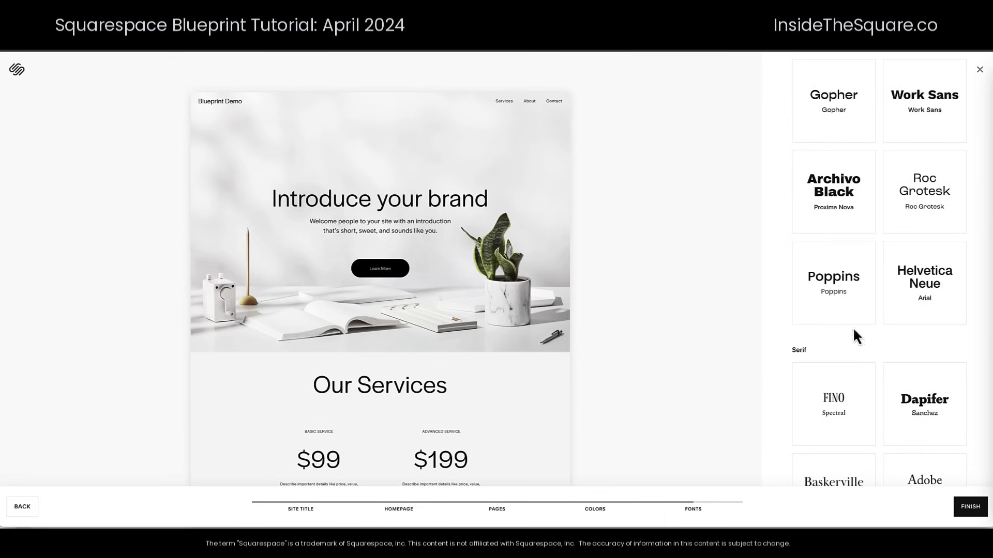
pyautogui.click(849, 288)
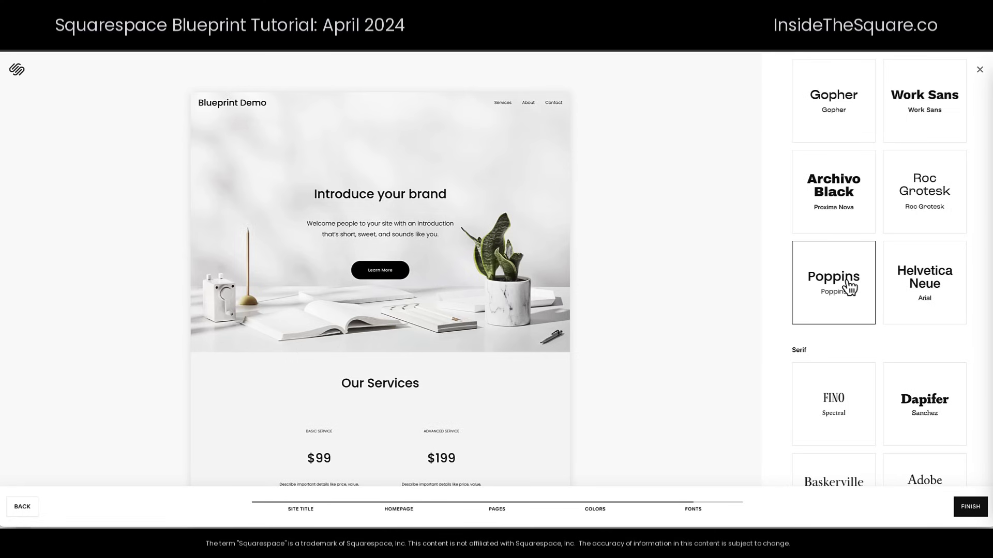
pyautogui.scroll(-10, 849, 288)
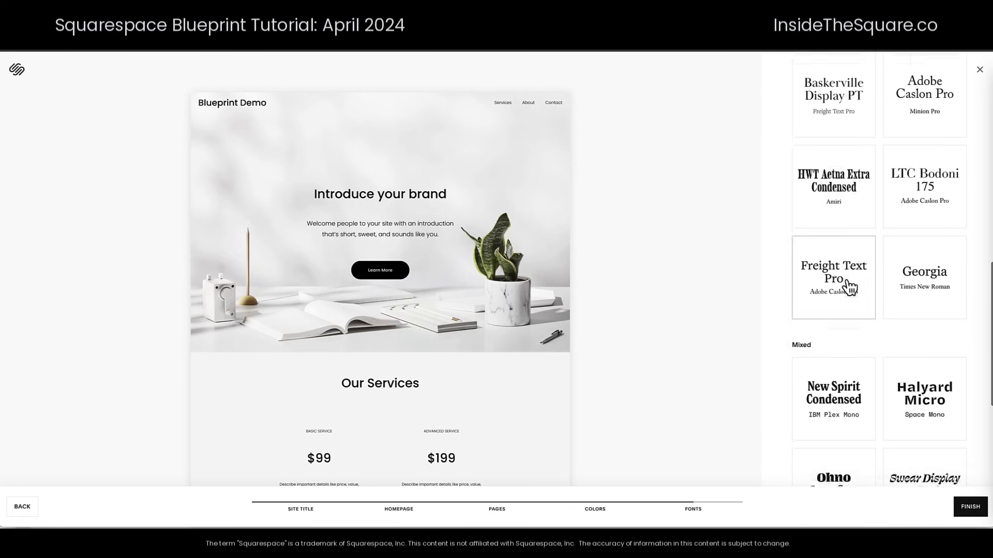
pyautogui.scroll(-1, 849, 241)
pyautogui.click(851, 246)
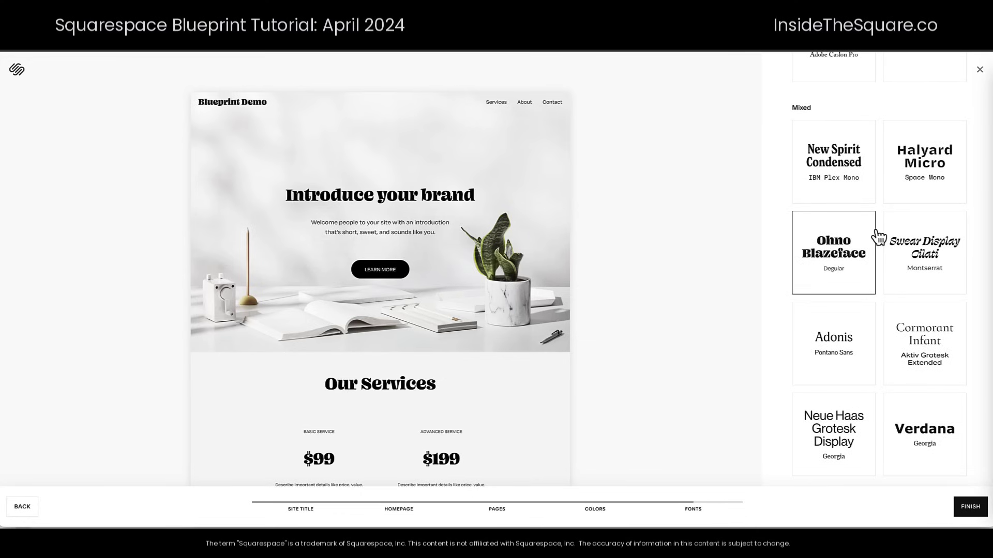
pyautogui.scroll(4, 875, 237)
pyautogui.click(948, 238)
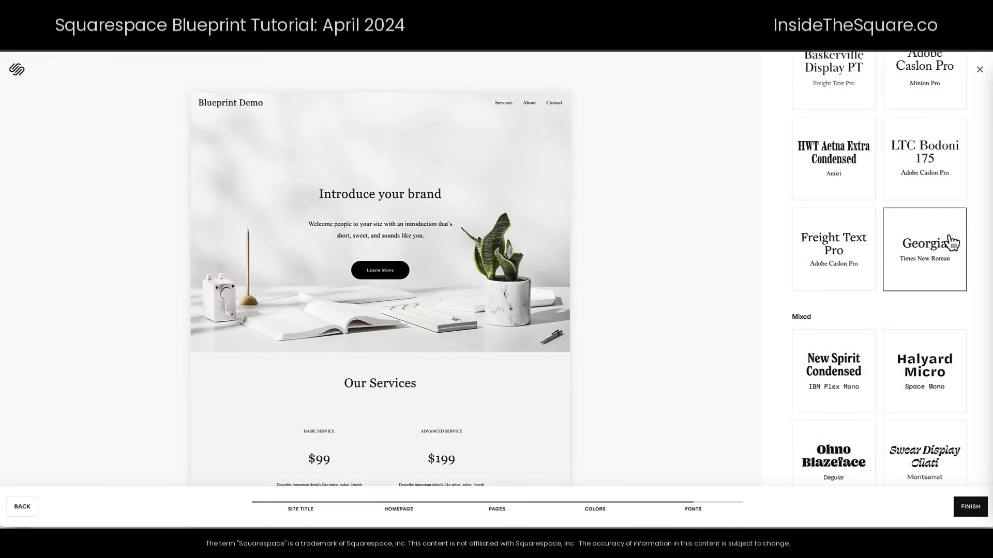
pyautogui.scroll(7, 950, 241)
pyautogui.click(941, 317)
# Step: Select the sans-serif Poppins font pairing and finish the template design
pyautogui.scroll(3, 941, 314)
pyautogui.click(850, 379)
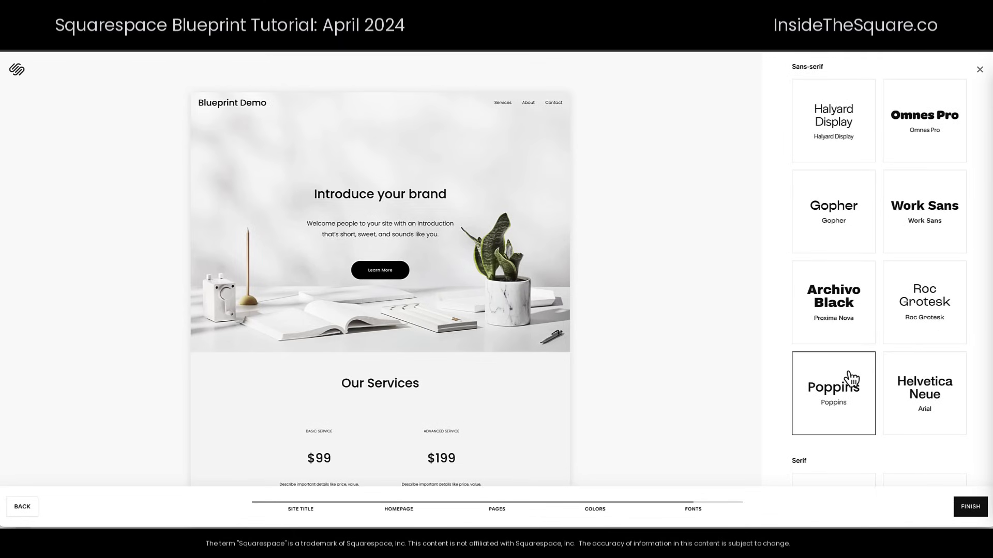
pyautogui.scroll(-1, 889, 452)
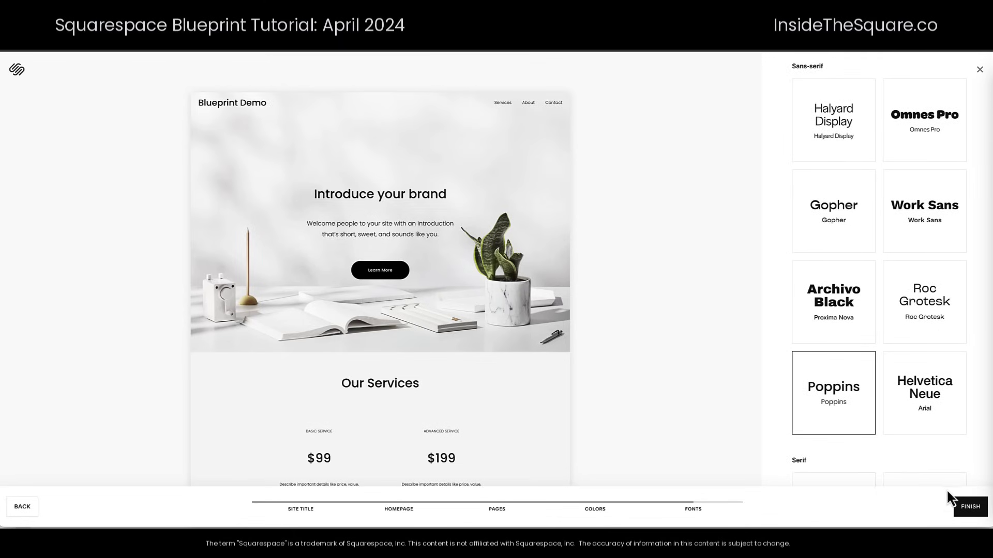
pyautogui.click(971, 508)
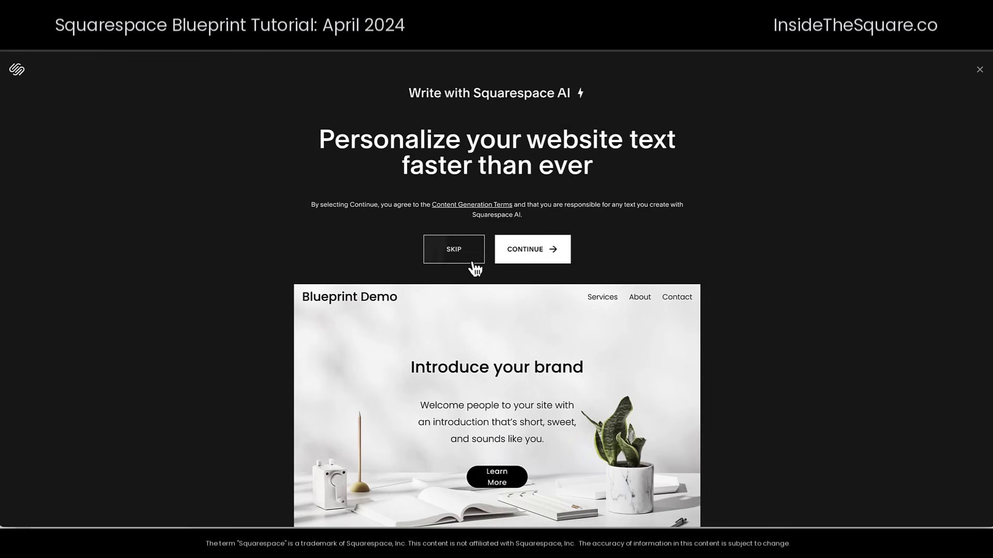
# Step: Describe the site to Squarespace AI as the Mars tourism association based on Valles Marineris, offering tours of the planets wonders, including Olympus Mons, to new Martian residents
pyautogui.click(531, 261)
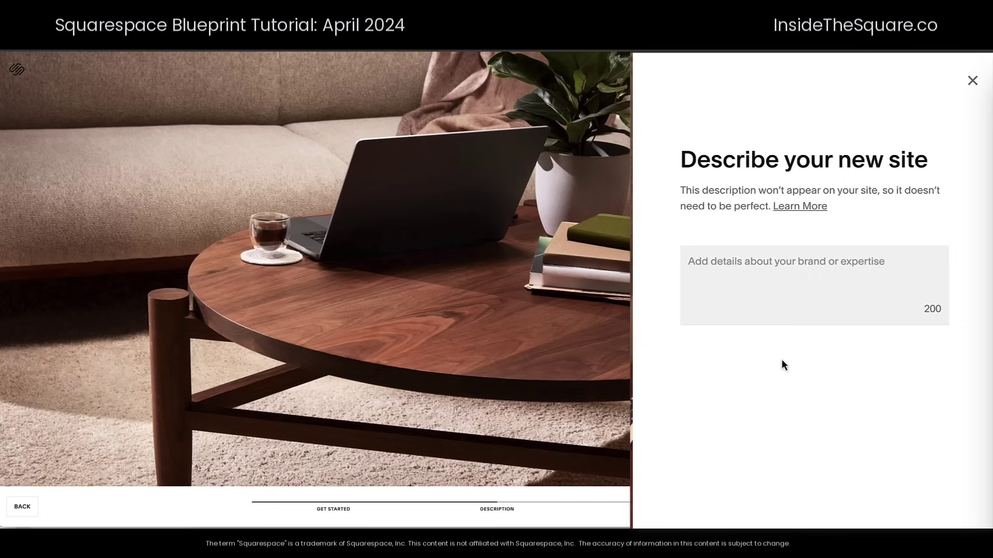
pyautogui.click(784, 342)
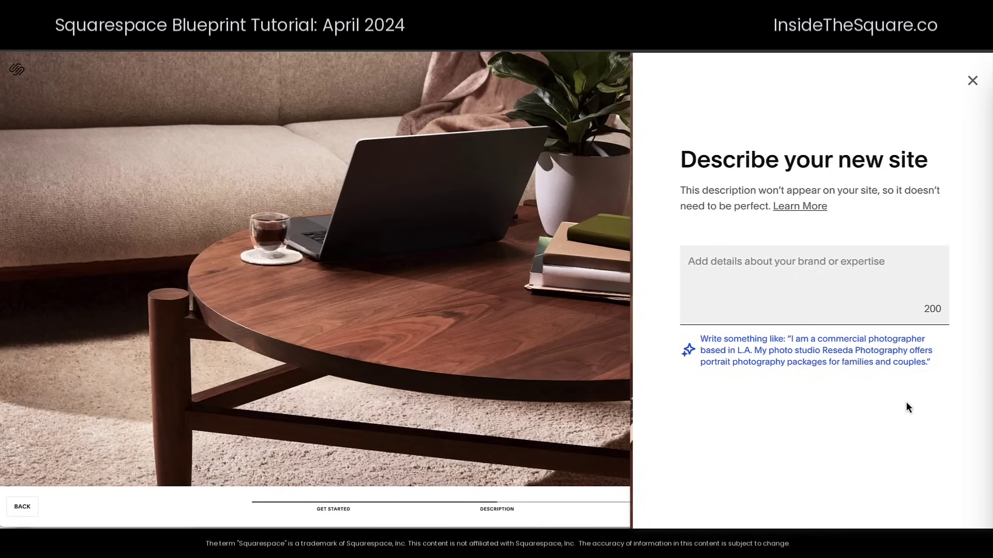
pyautogui.write('This website is for the Mars tourism association based on Valles Marineris. We offer tours of the planets wonders, including Olympus Mons, to new Martian residents.')
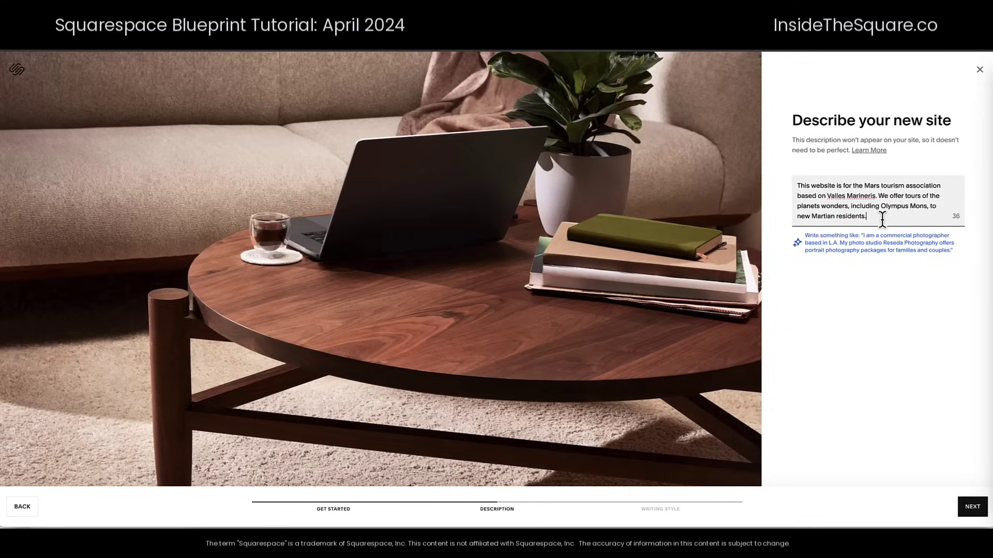
pyautogui.click(972, 507)
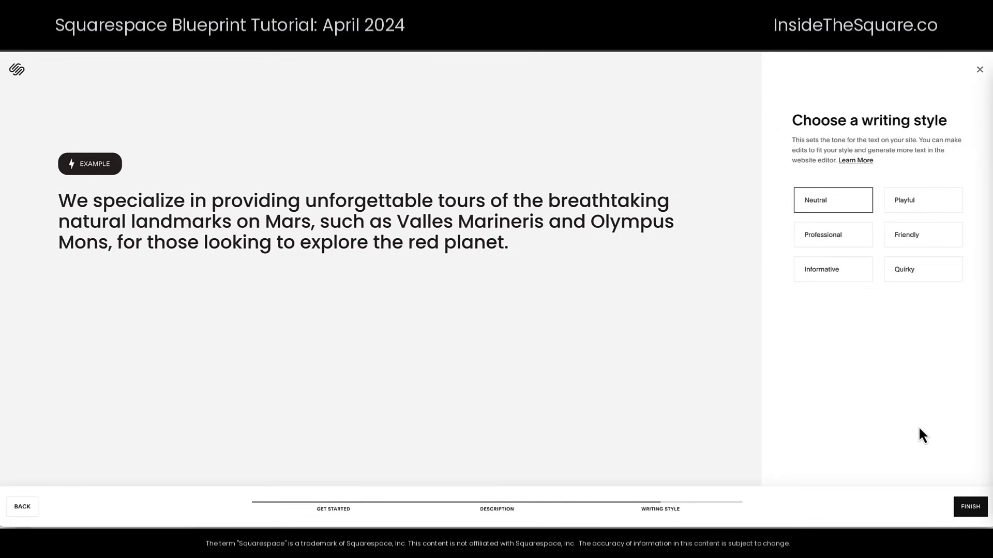
# Step: Preview the Playful writing style, choose Professional instead, and generate the website text
pyautogui.click(934, 202)
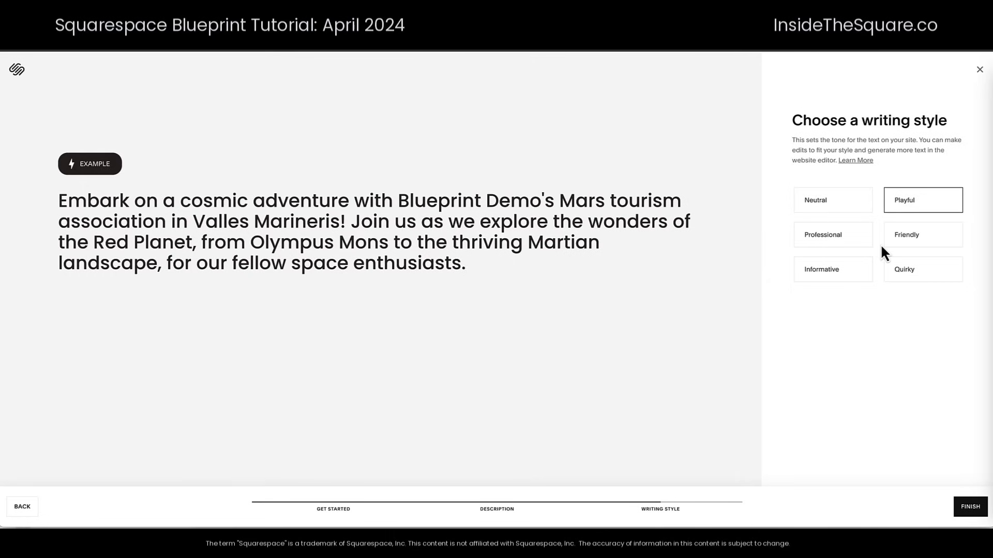
pyautogui.press('Down')
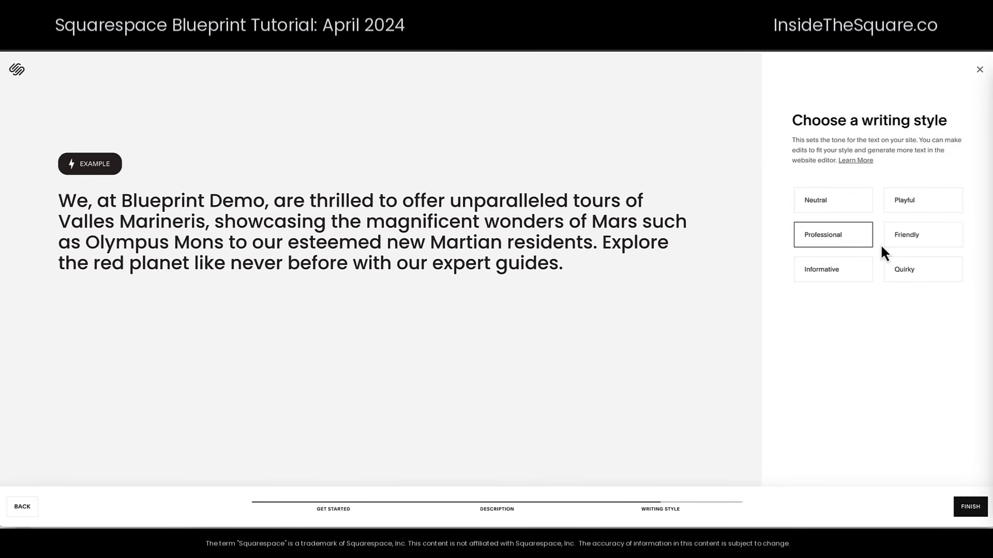
pyautogui.click(965, 516)
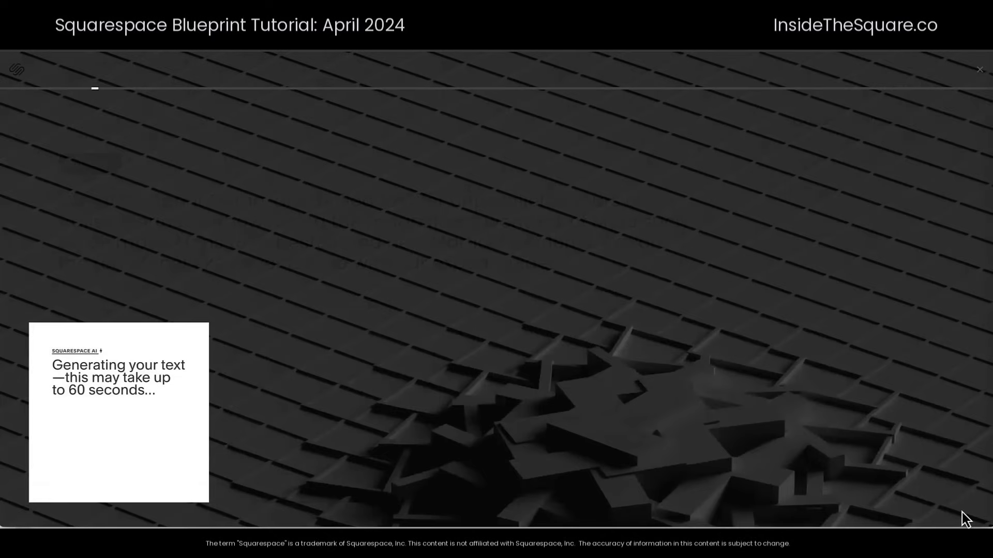
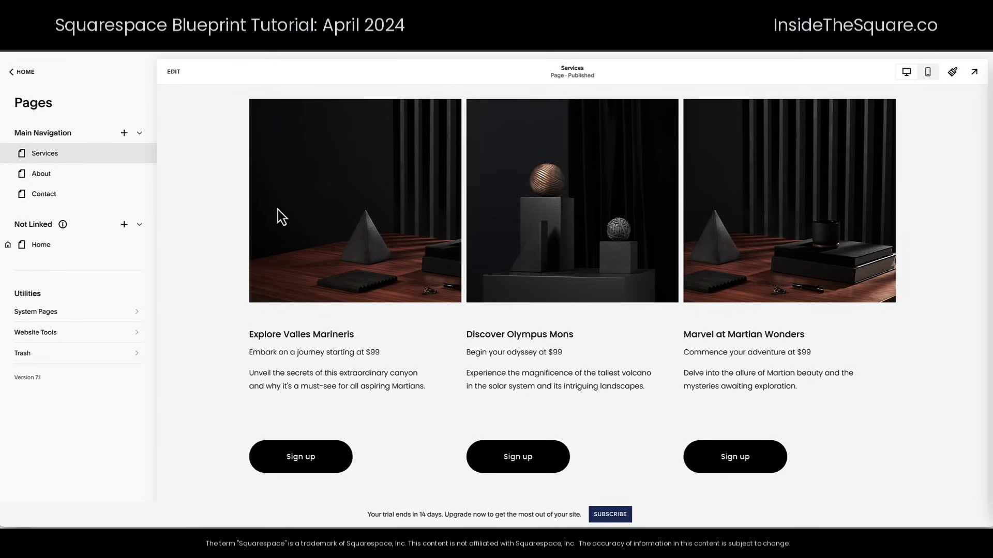
# Step: Review the AI-generated text on the Services and About pages of the finished site
pyautogui.scroll(4, 278, 209)
pyautogui.scroll(-5, 375, 202)
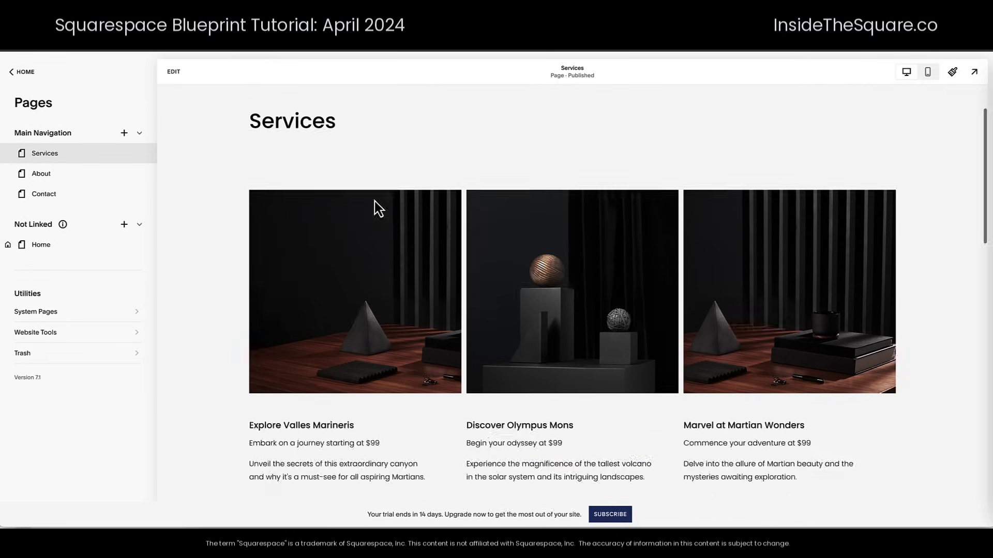
pyautogui.scroll(5, 375, 202)
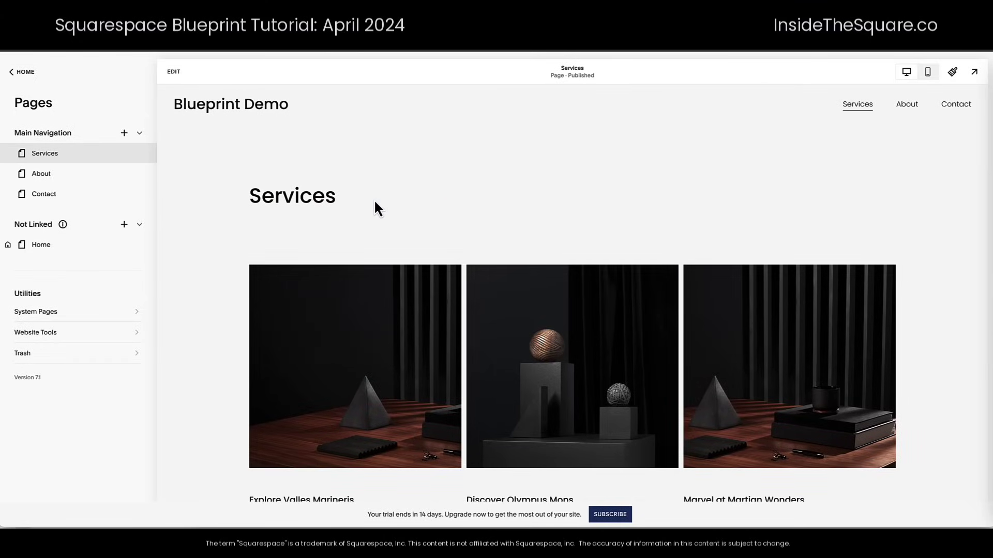
pyautogui.scroll(-4, 375, 202)
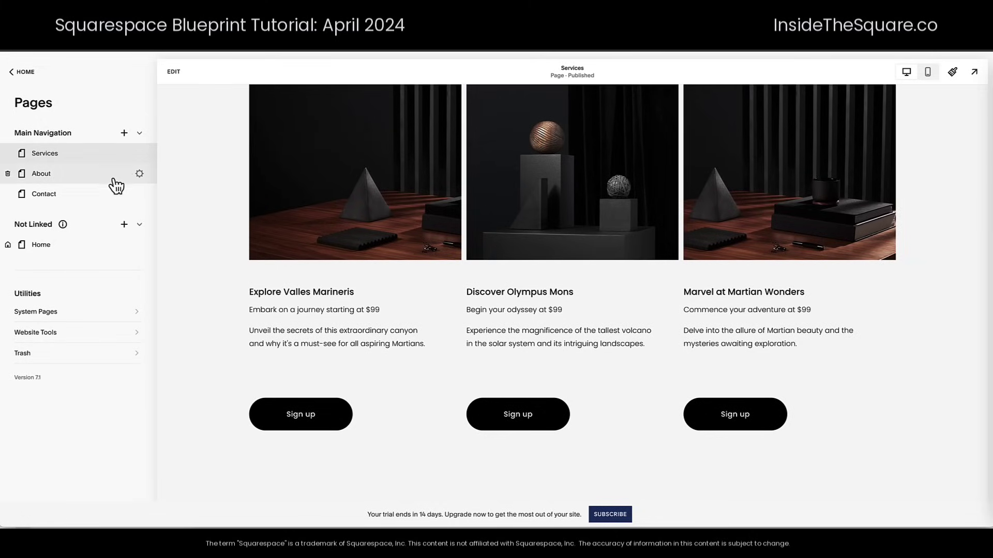
pyautogui.click(83, 179)
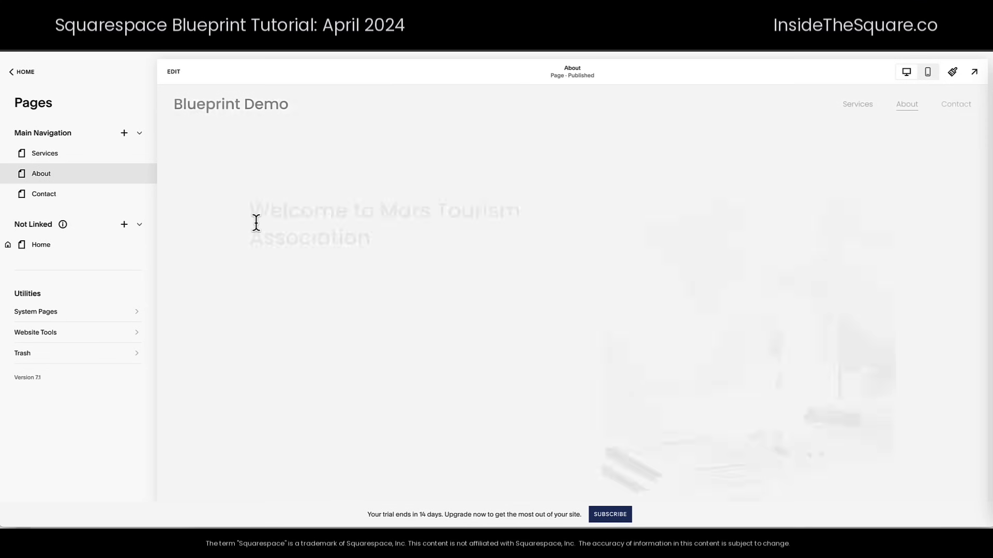
pyautogui.scroll(-2, 256, 223)
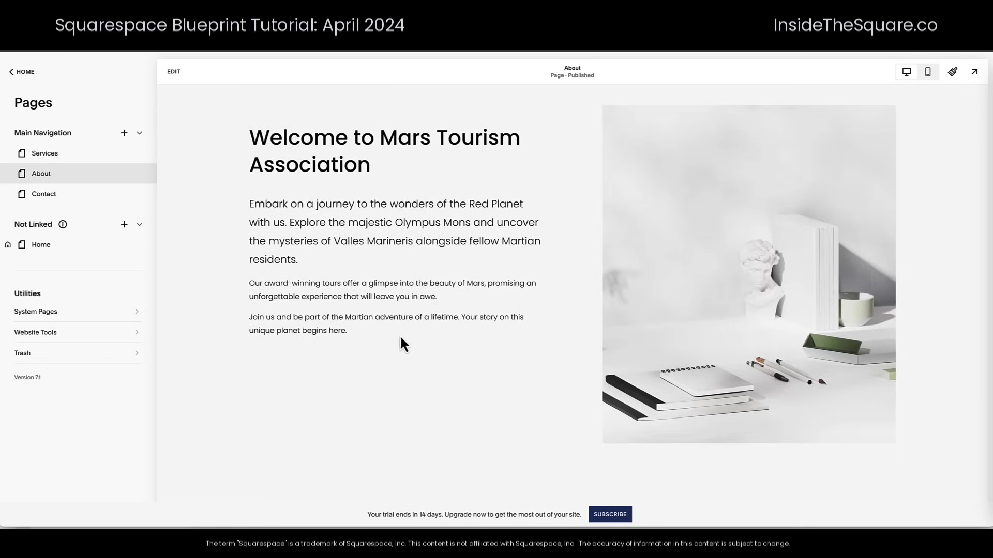
# Step: Review the AI-generated text on the Contact page, checking the placeholder e-mail address and phone number
pyautogui.click(59, 200)
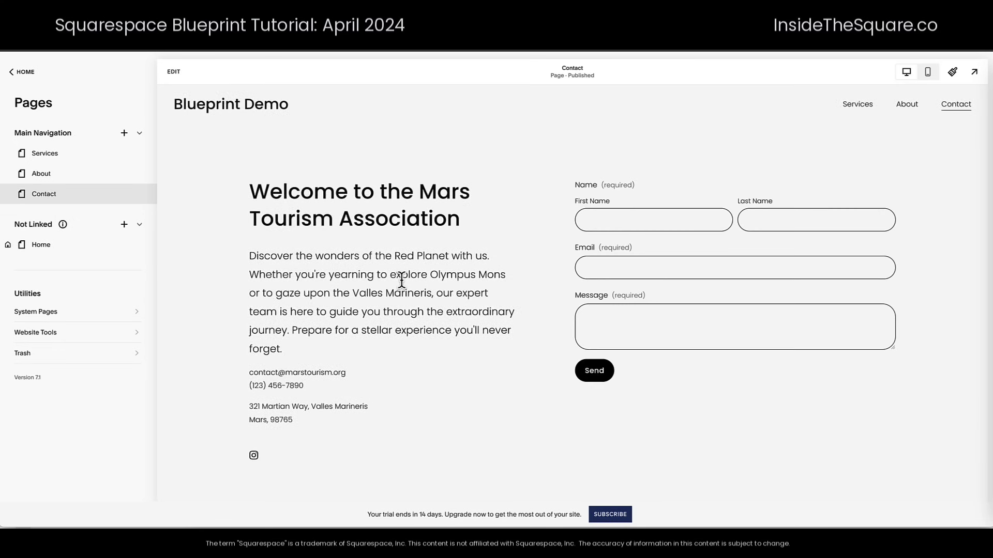
pyautogui.moveTo(348, 371); pyautogui.dragTo(286, 371)
pyautogui.click(486, 383)
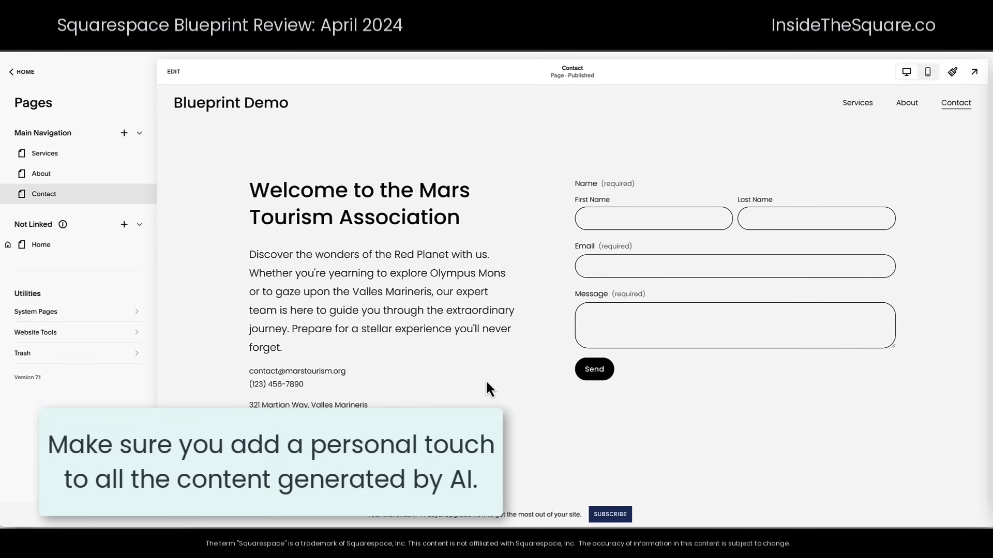
pyautogui.moveTo(347, 372); pyautogui.dragTo(244, 376)
pyautogui.click(350, 381)
pyautogui.moveTo(350, 380); pyautogui.dragTo(280, 370)
pyautogui.click(458, 448)
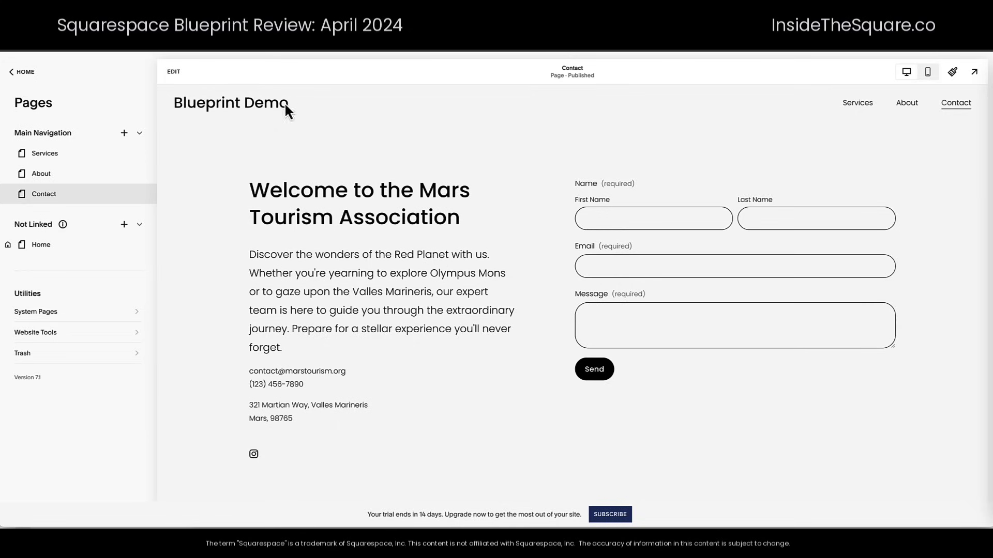
# Step: Review the AI-generated text on the home page, from the introduction down to the footer
pyautogui.click(247, 106)
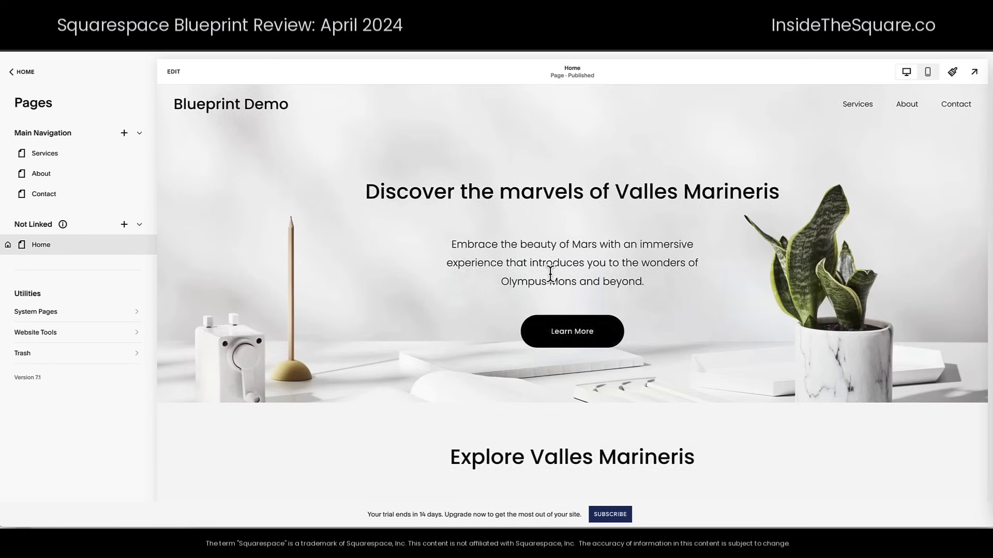
pyautogui.scroll(-2, 550, 274)
pyautogui.scroll(-12, 550, 273)
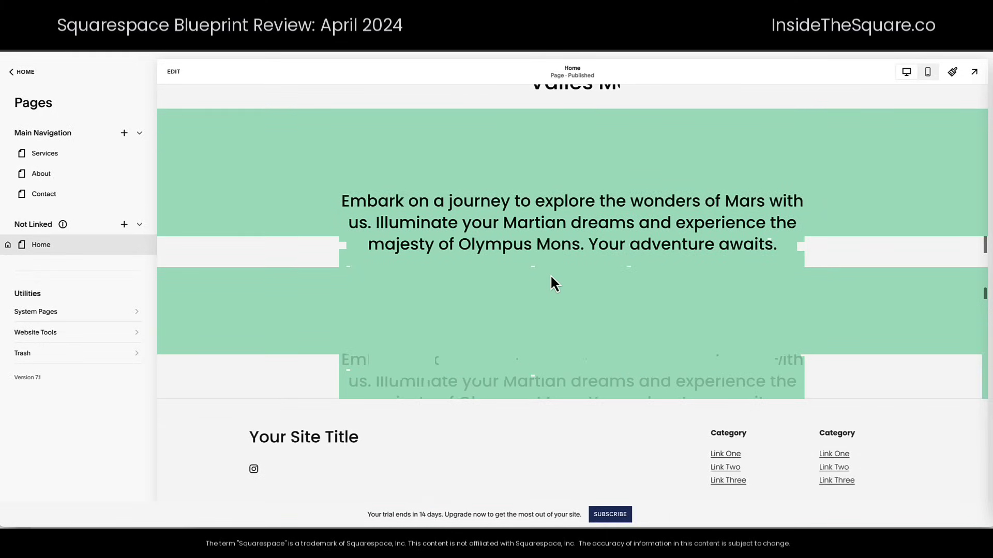
pyautogui.scroll(6, 550, 273)
pyautogui.scroll(5, 549, 274)
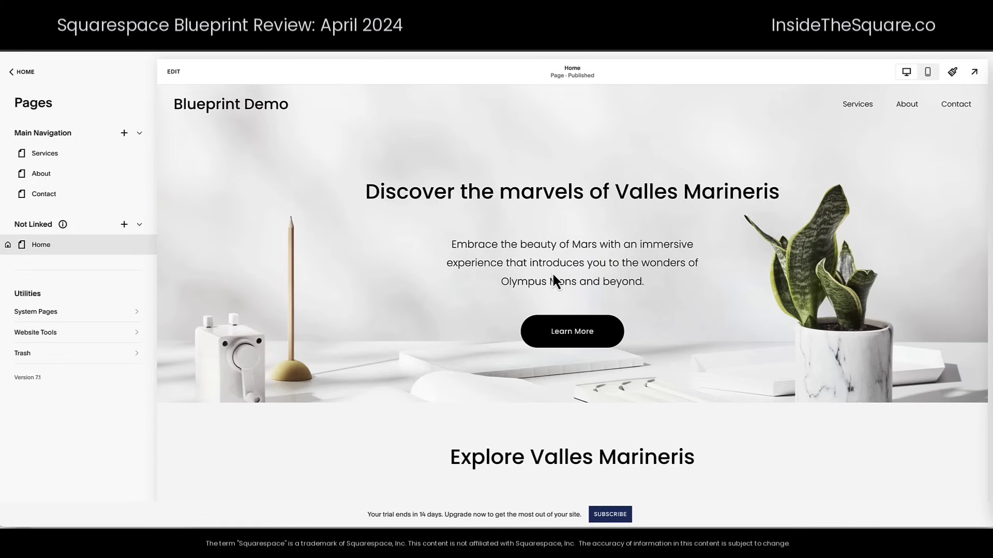
# Step: Open the home page for editing and browse the Intro layouts offered for a new section above the introduction
pyautogui.click(174, 74)
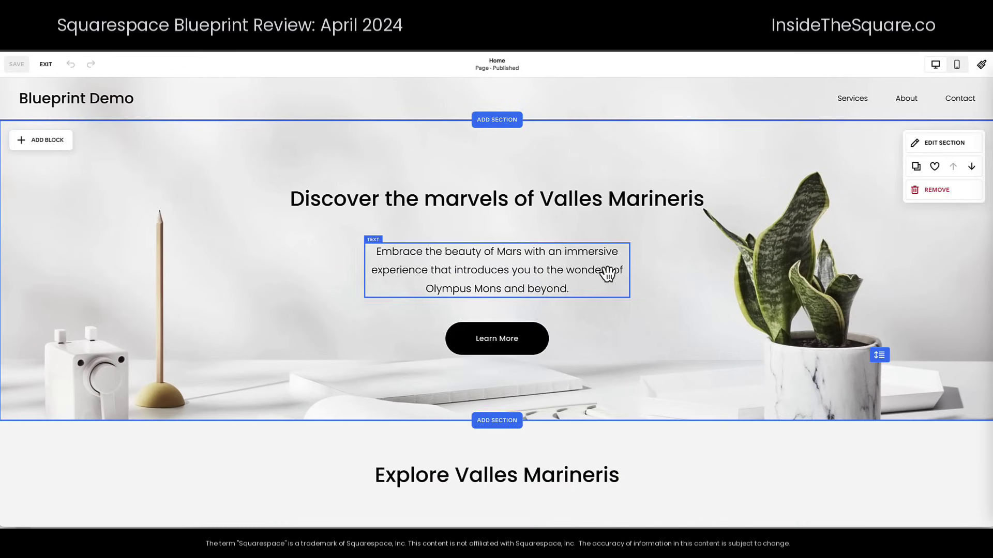
pyautogui.click(517, 254)
pyautogui.click(542, 161)
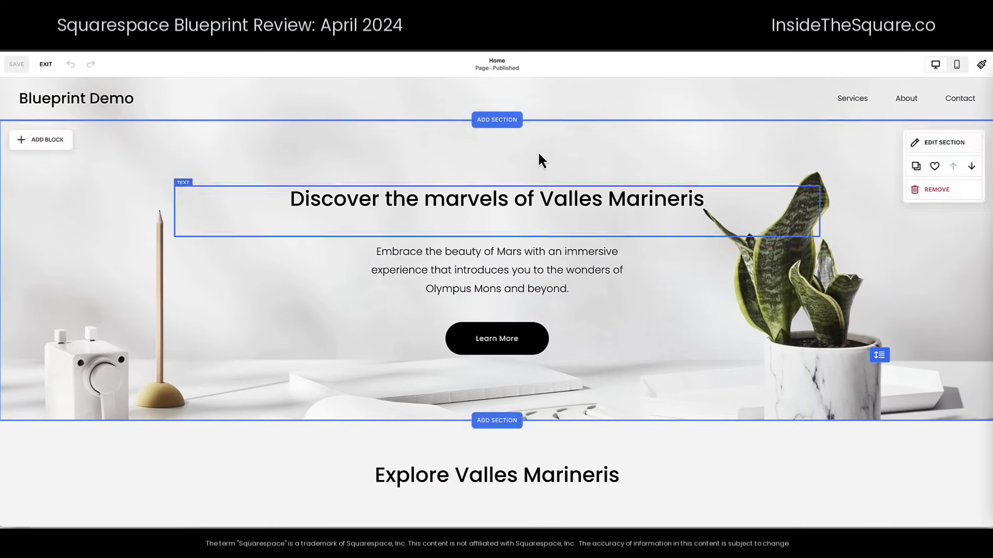
pyautogui.click(509, 123)
pyautogui.scroll(-5, 517, 271)
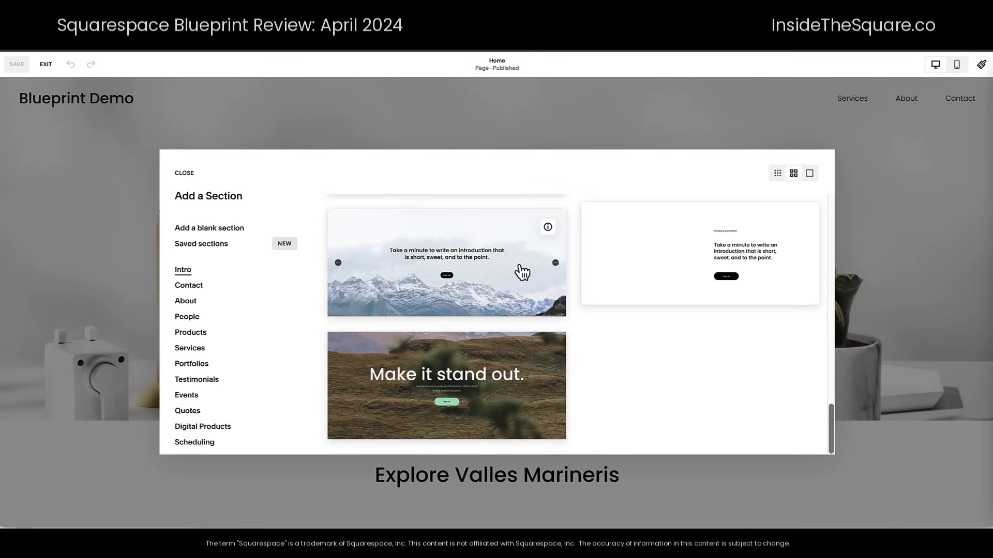
pyautogui.click(915, 165)
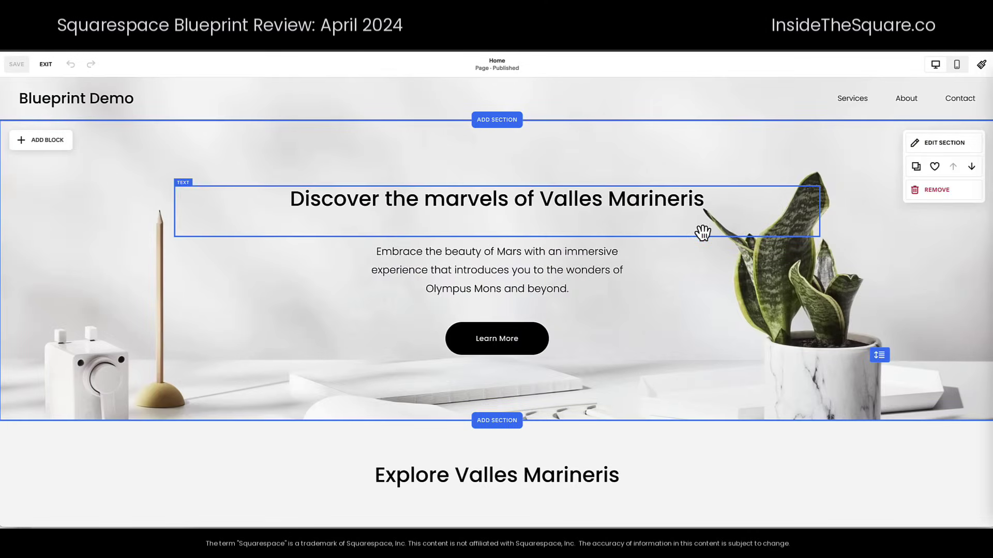
pyautogui.scroll(-6, 697, 225)
pyautogui.scroll(-3, 697, 226)
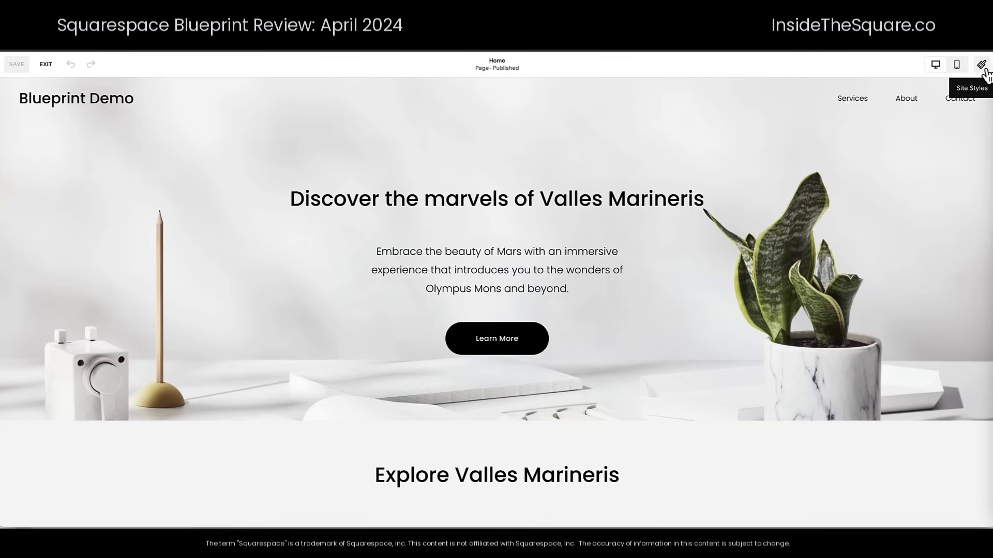
# Step: Examine the Fonts and Colors settings in the Site Styles
pyautogui.click(983, 66)
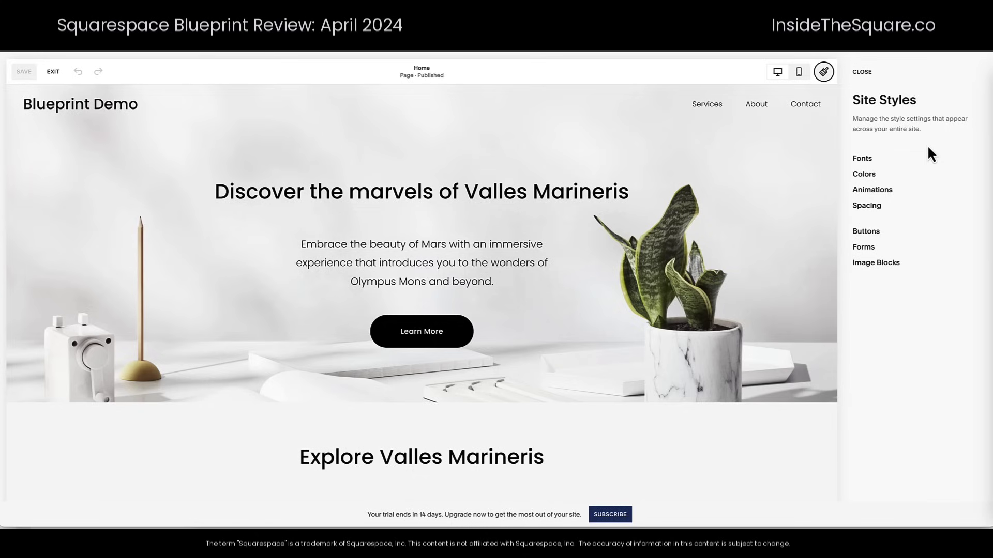
pyautogui.click(864, 161)
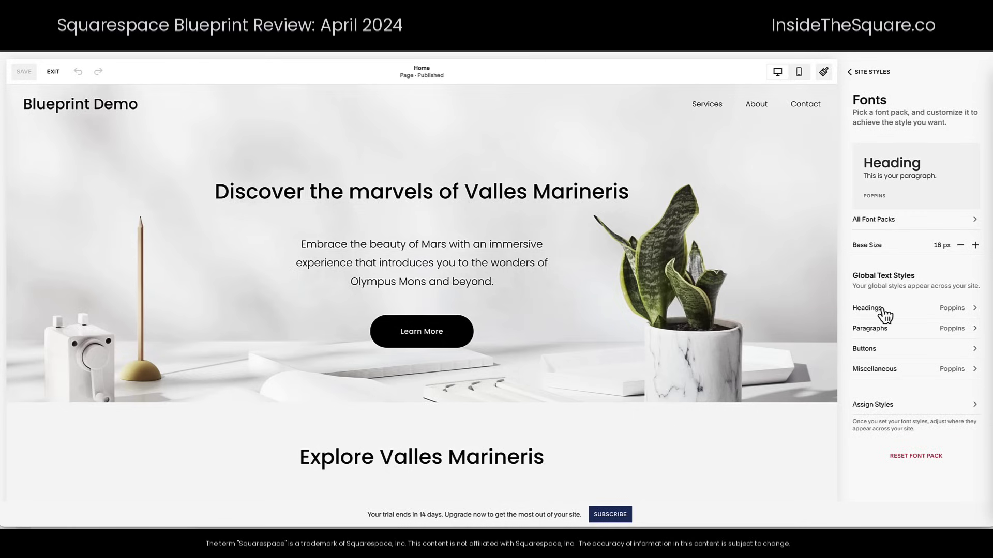
pyautogui.click(879, 74)
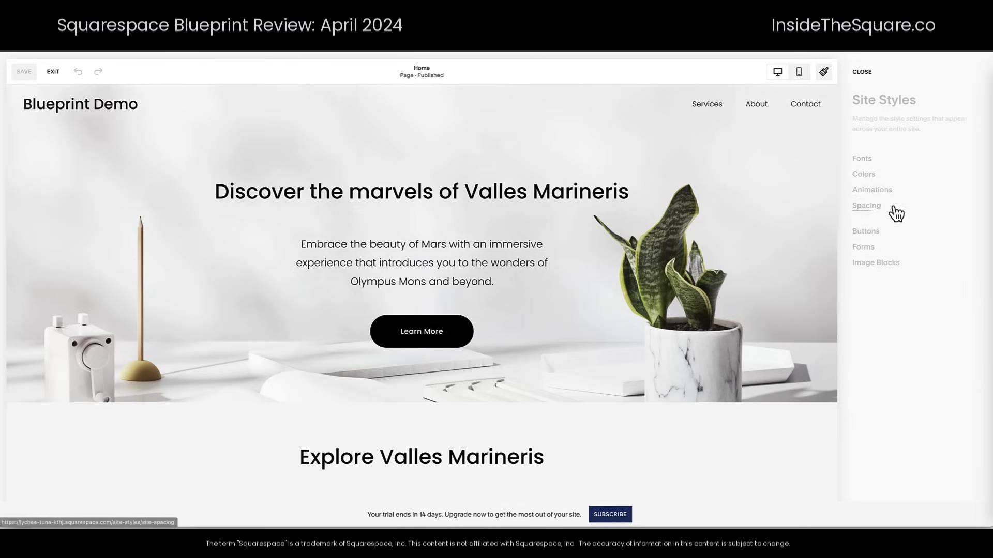
pyautogui.click(877, 190)
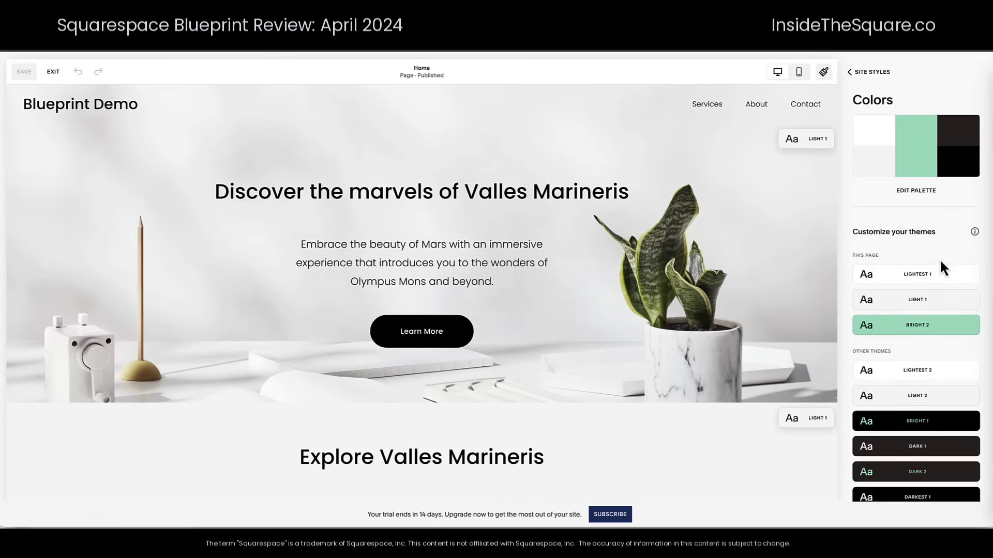